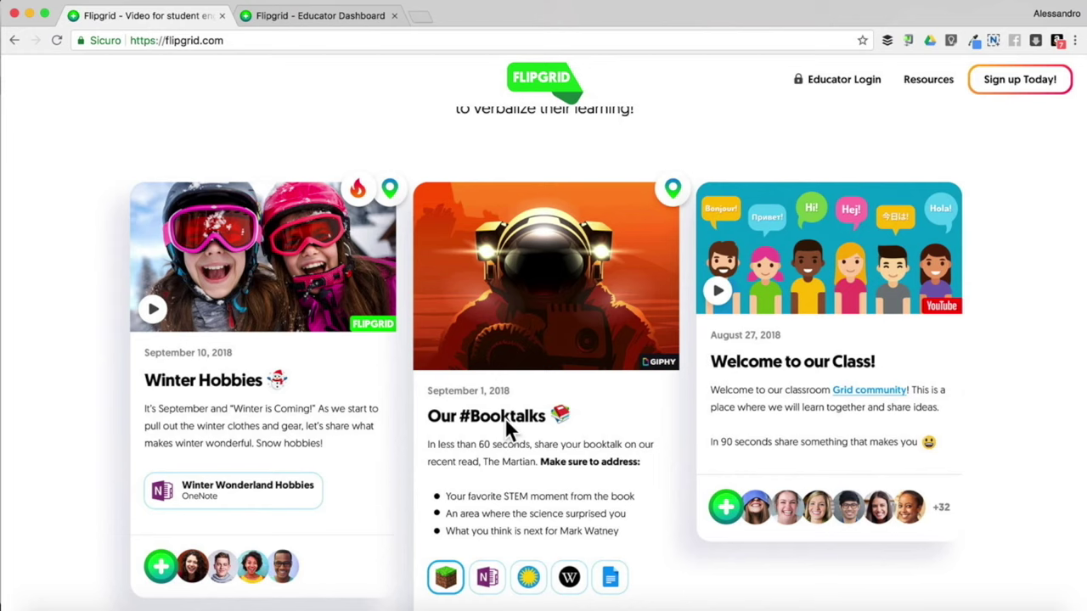
Read the student discussion section, highlighting the sentence about educators being in control
scroll(506, 428, down, 5)
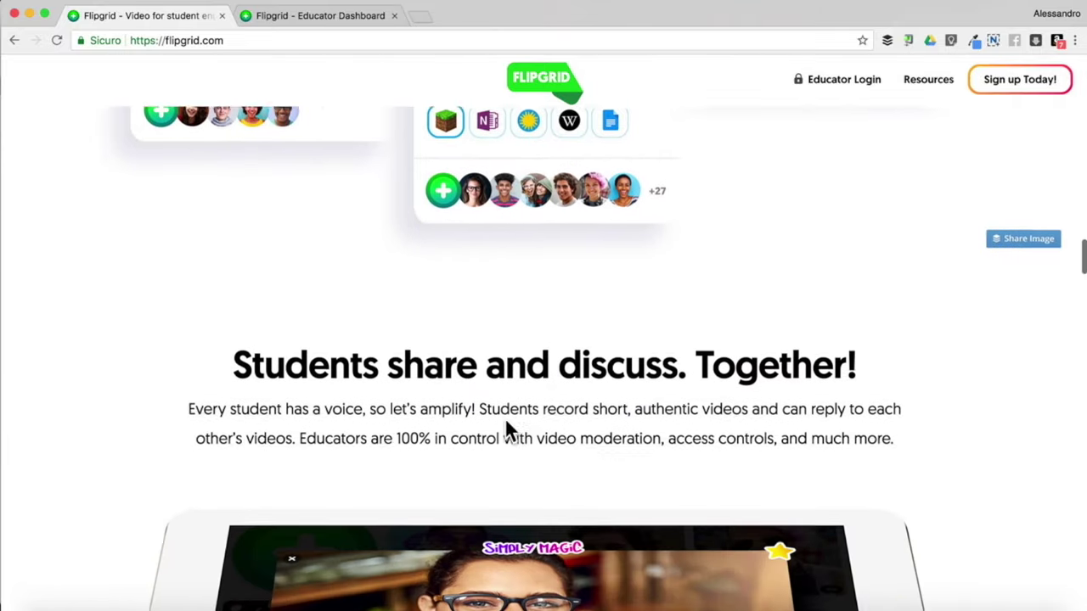
scroll(506, 424, down, 4)
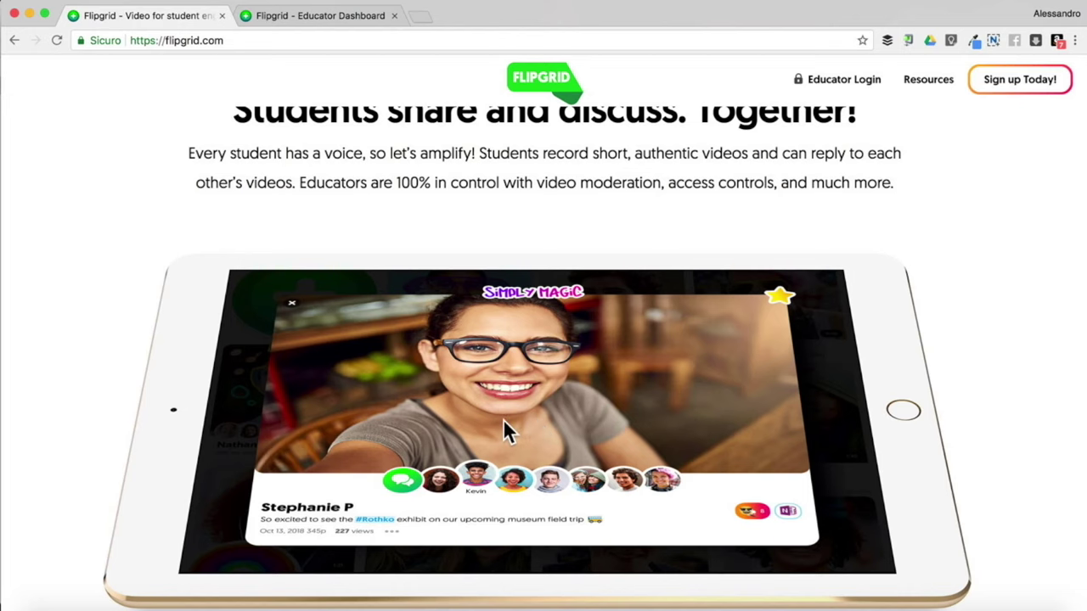
scroll(503, 422, down, 1)
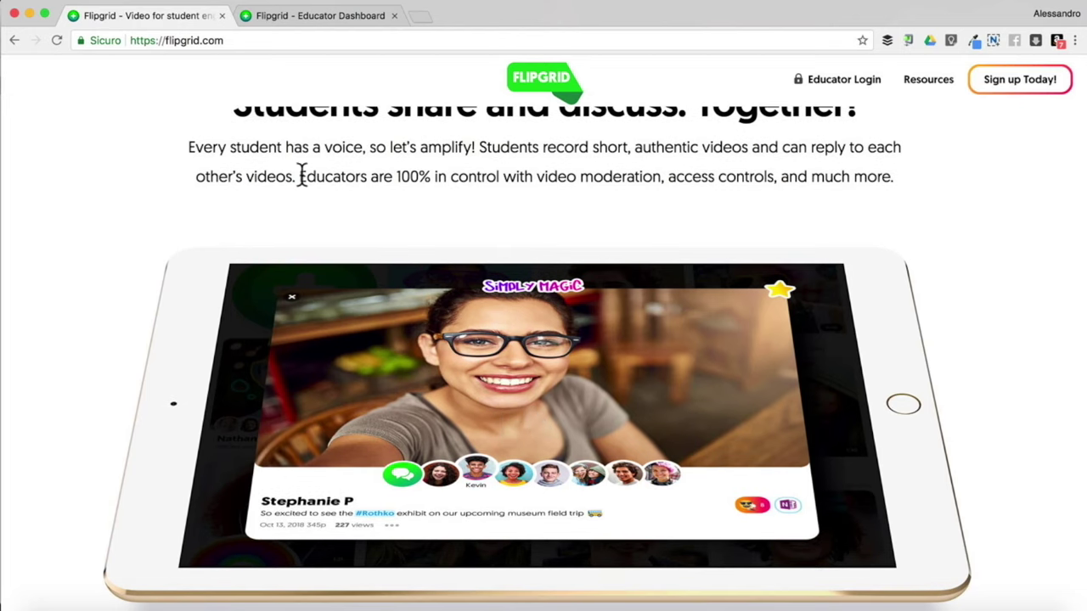
drag(299, 176, 501, 175)
click(501, 176)
Scroll past the camera tools to the 'Any device. Anywhere. Everyone.' section
scroll(461, 240, down, 5)
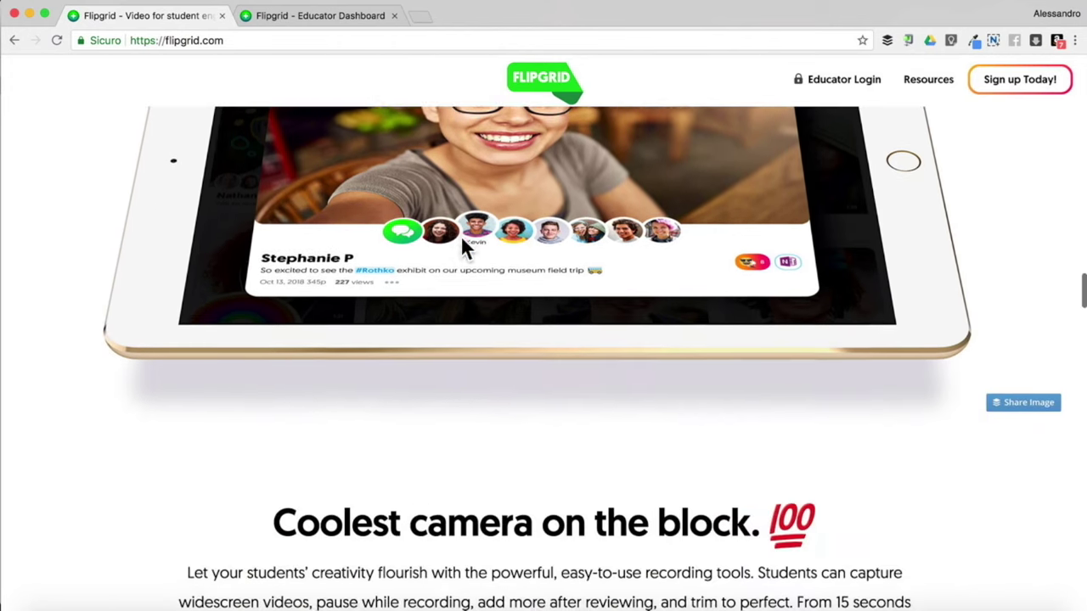
scroll(461, 241, down, 6)
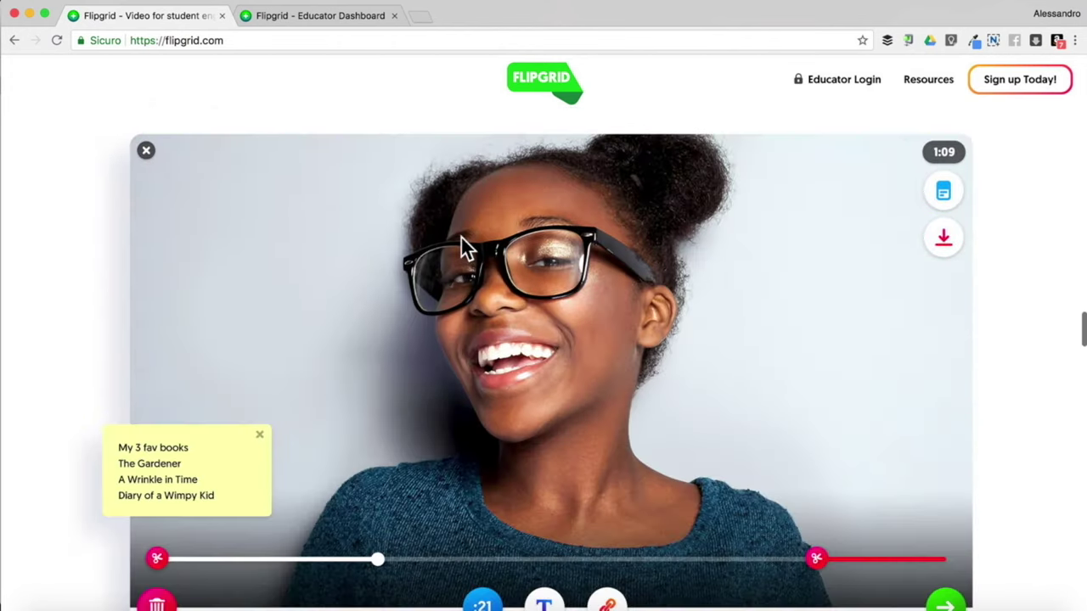
scroll(461, 240, down, 1)
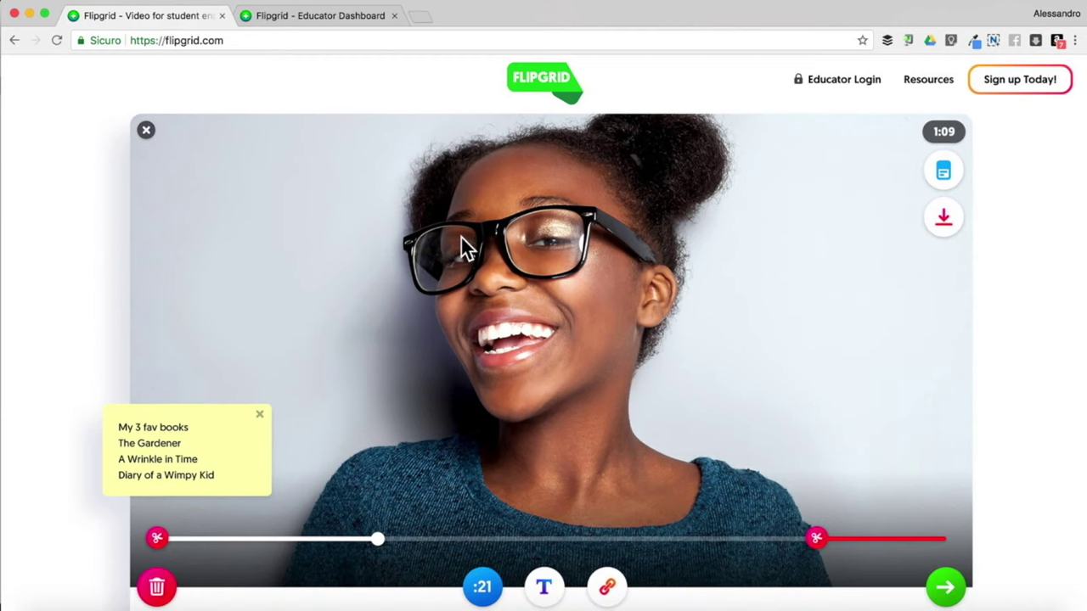
scroll(461, 240, down, 8)
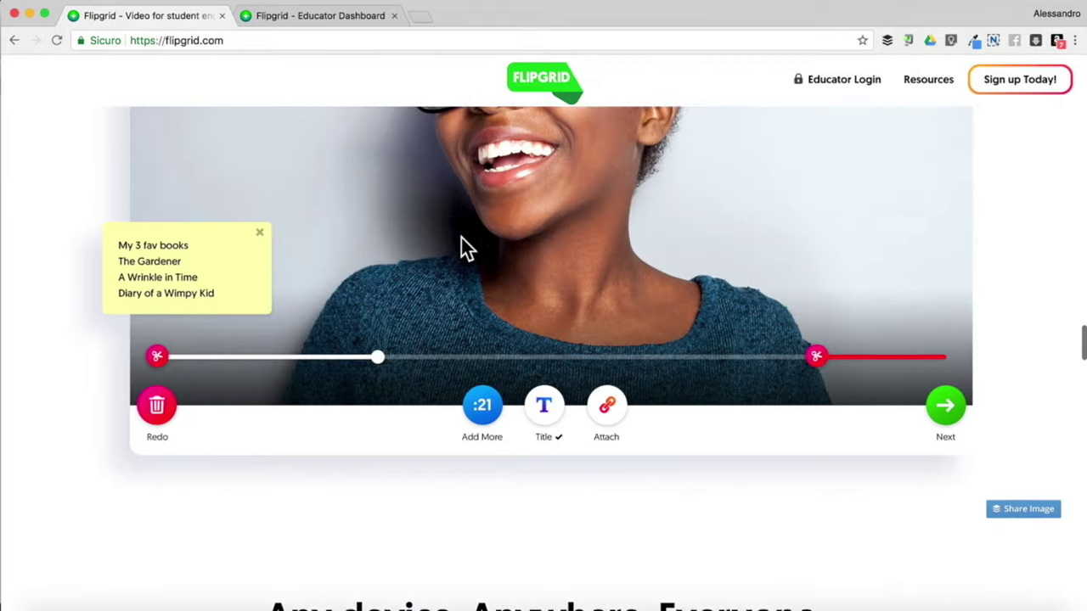
scroll(461, 240, down, 5)
scroll(461, 240, down, 5)
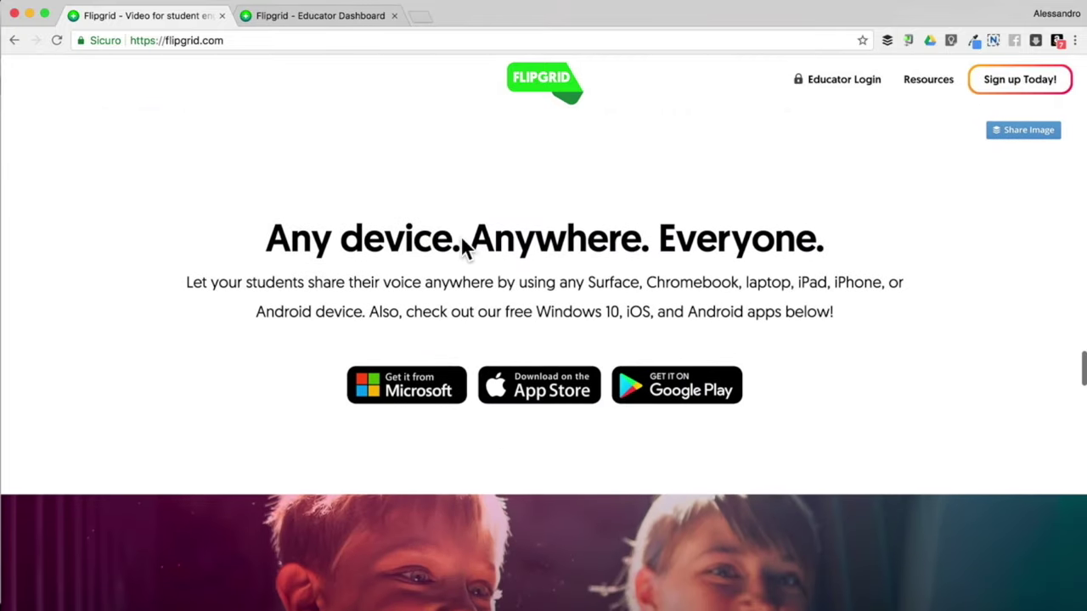
scroll(460, 240, down, 1)
scroll(342, 281, down, 2)
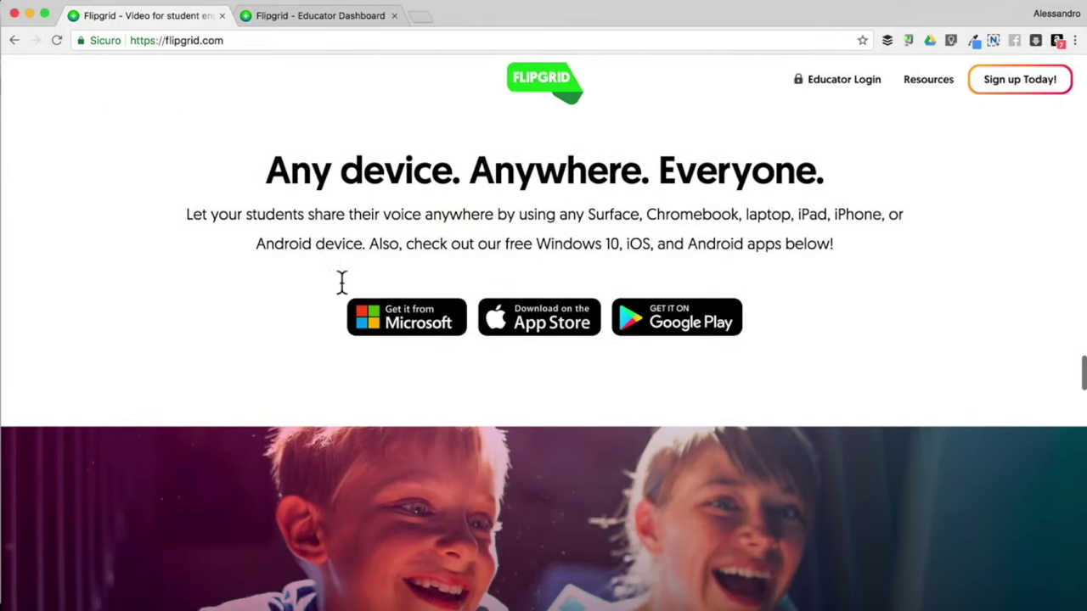
scroll(342, 281, down, 2)
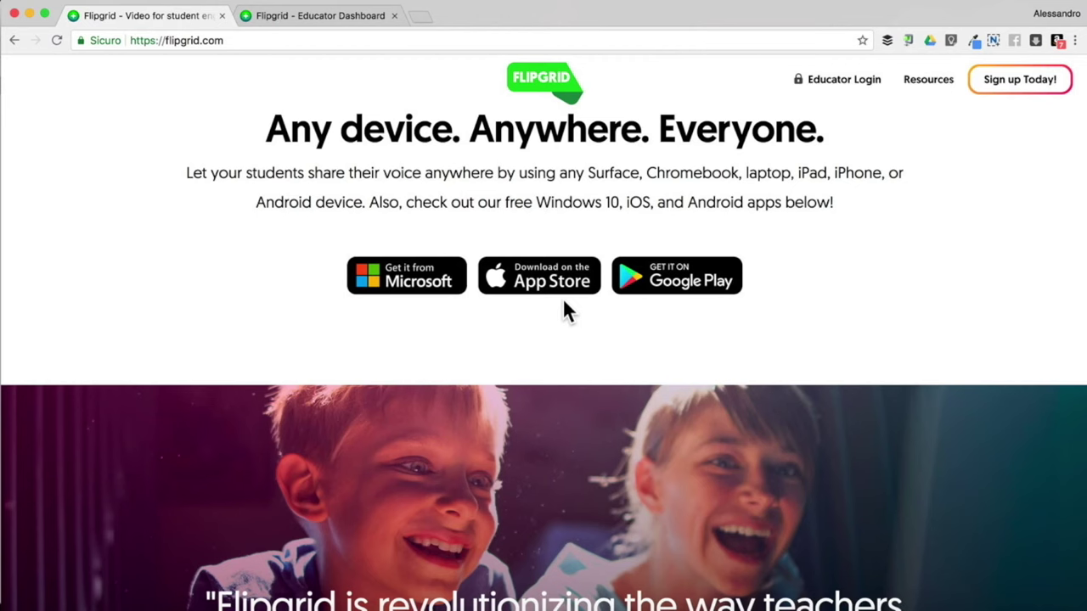
Scroll down through the #GridPals and educator Topics sections of the homepage
scroll(562, 301, down, 5)
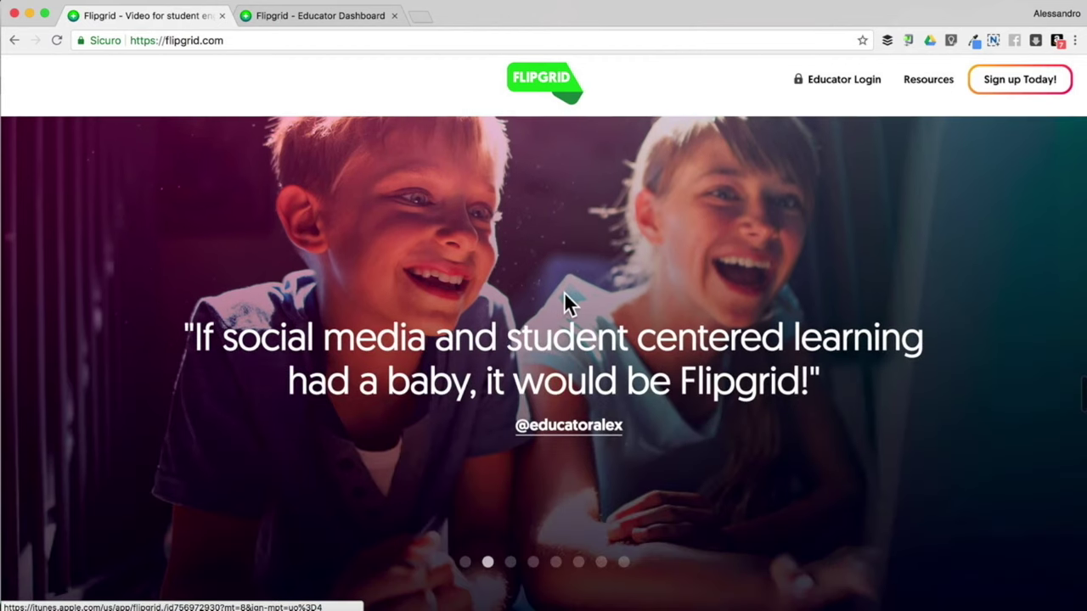
scroll(564, 293, down, 4)
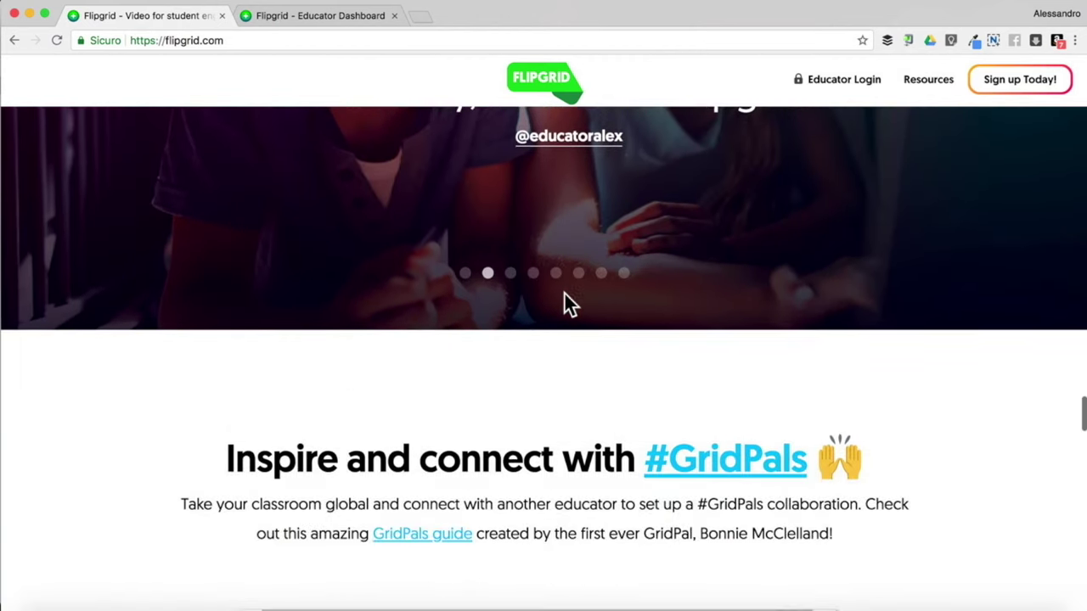
scroll(564, 293, down, 6)
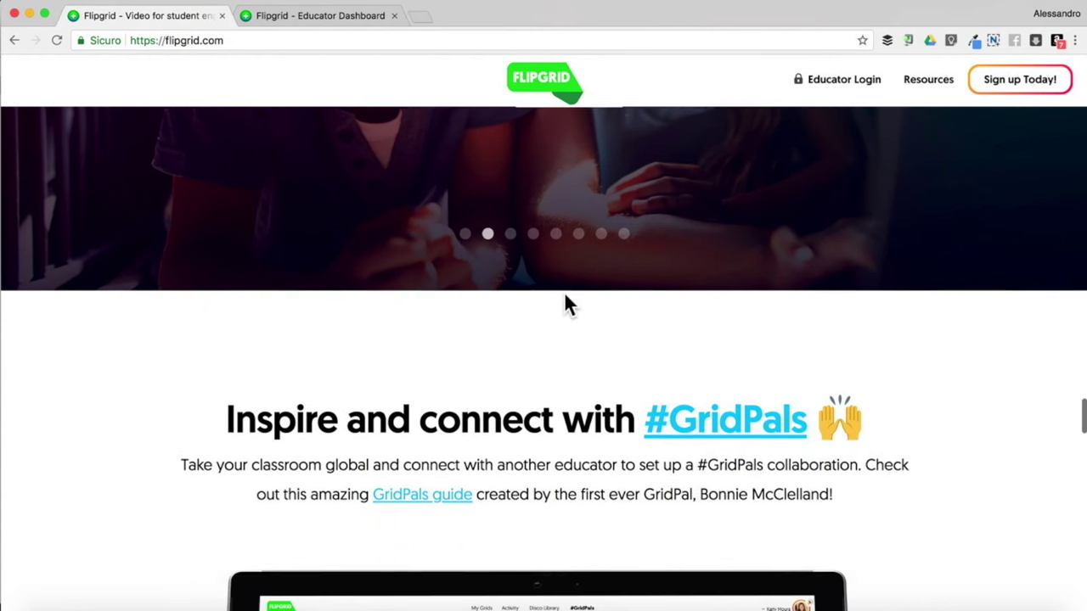
scroll(564, 291, down, 2)
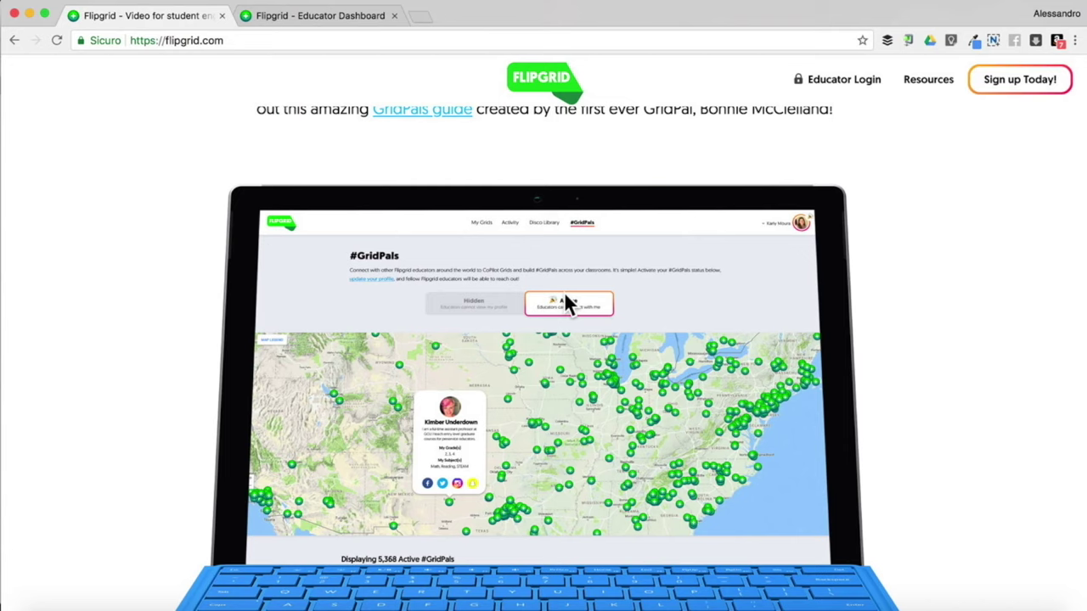
scroll(564, 291, up, 2)
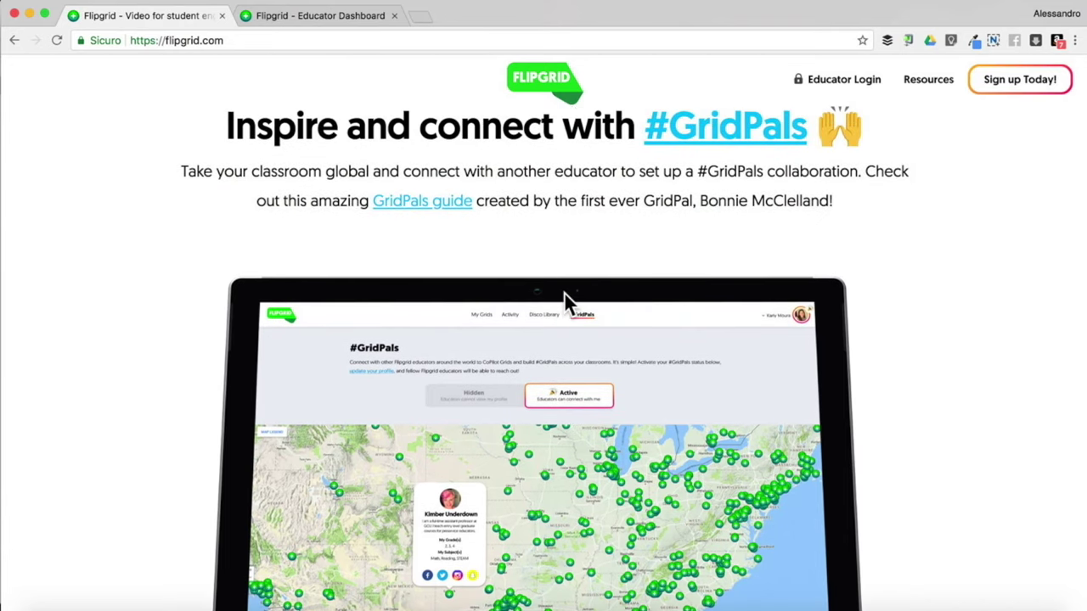
scroll(565, 294, down, 2)
scroll(564, 291, down, 1)
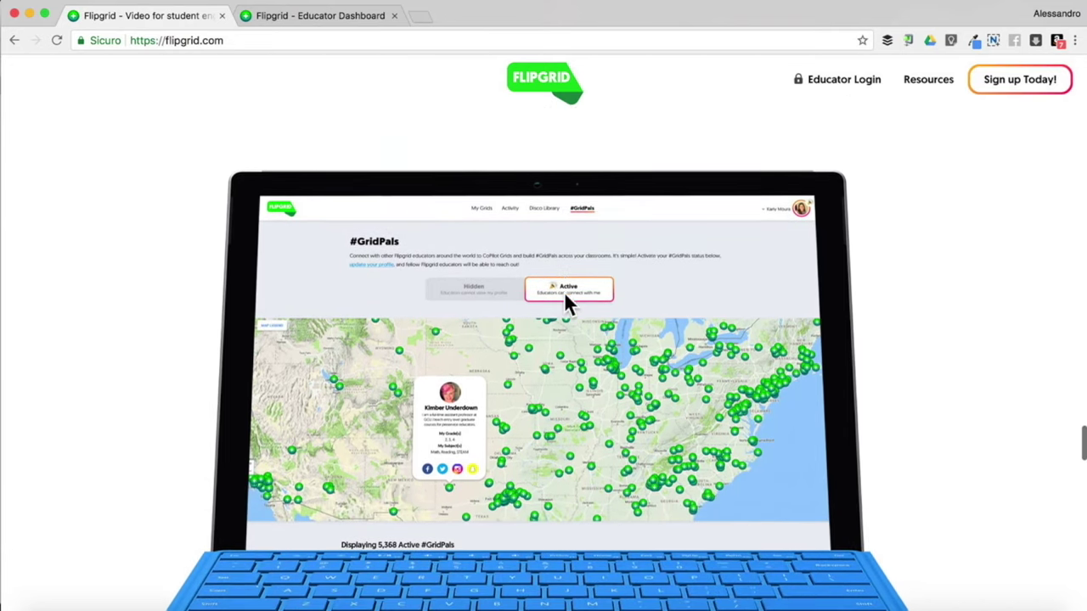
scroll(564, 292, down, 3)
scroll(564, 293, down, 2)
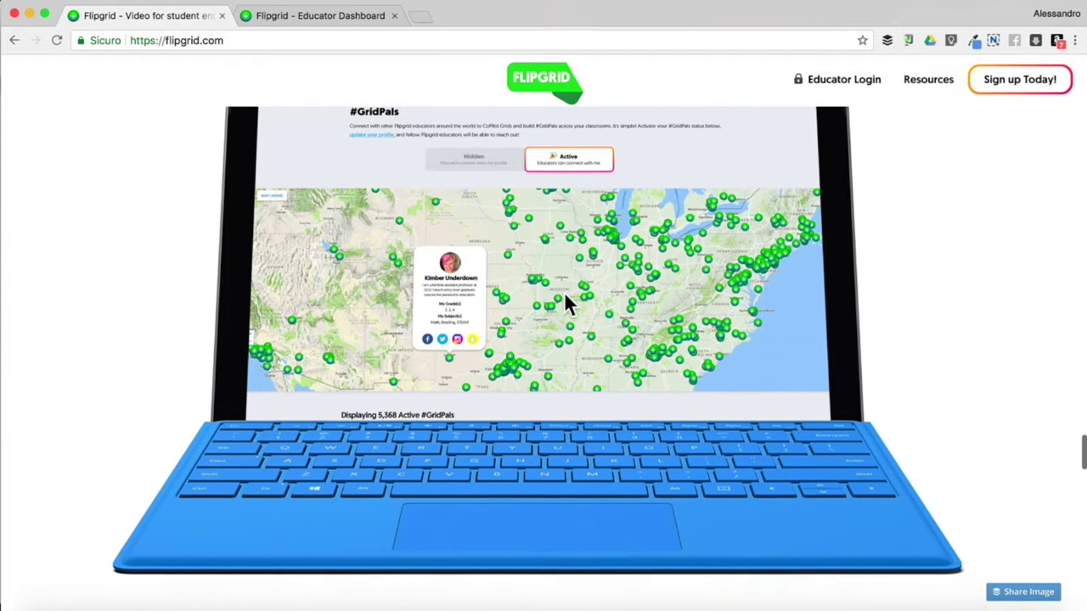
scroll(564, 292, down, 6)
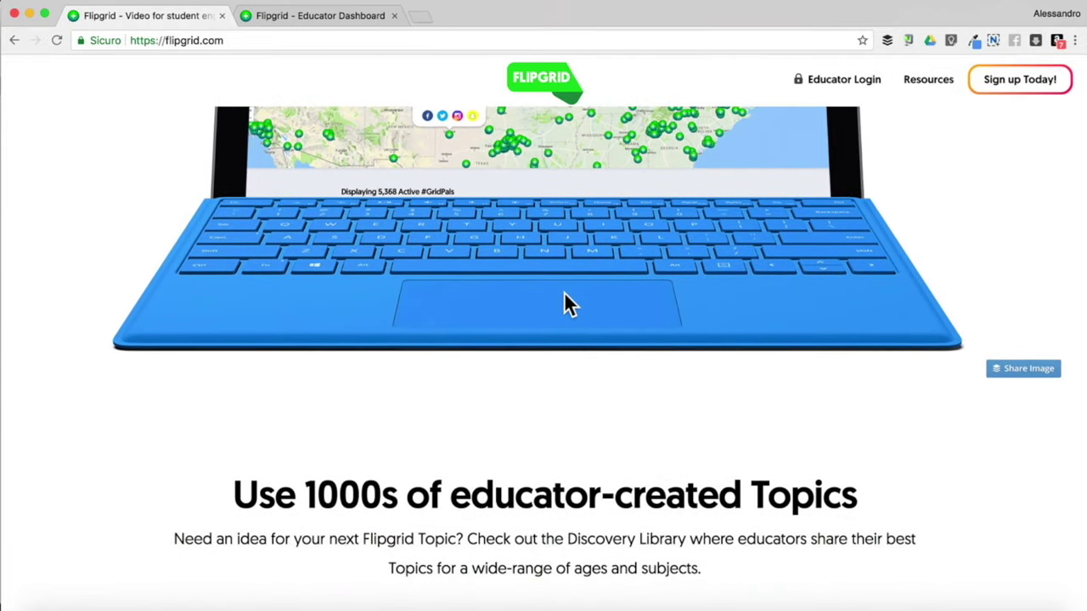
Return to the 'Where social learning happens.' headline at the page top
scroll(563, 291, up, 15)
scroll(564, 293, up, 20)
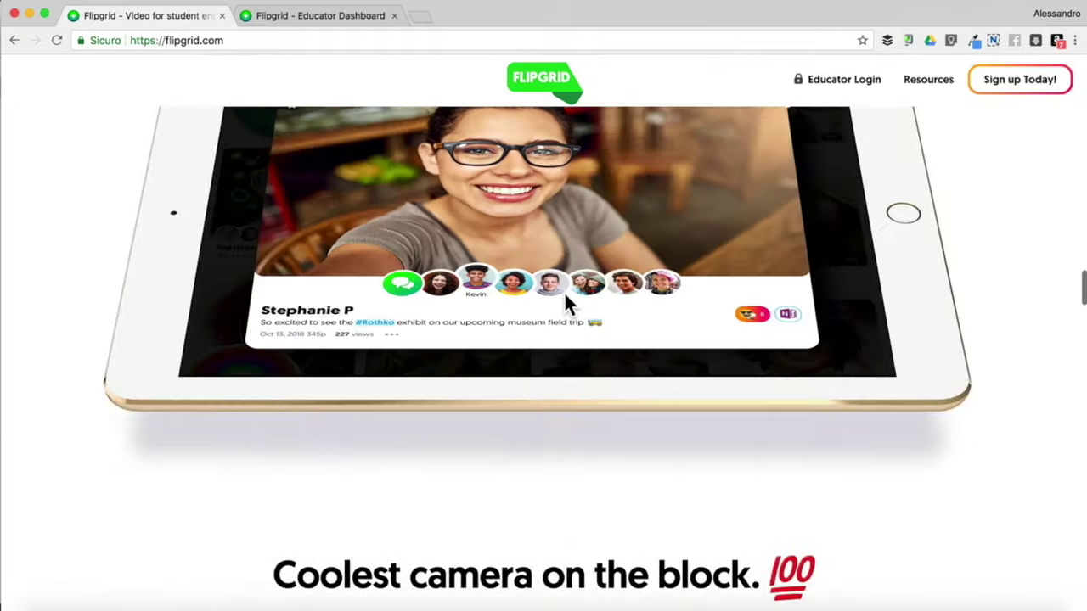
scroll(565, 303, up, 10)
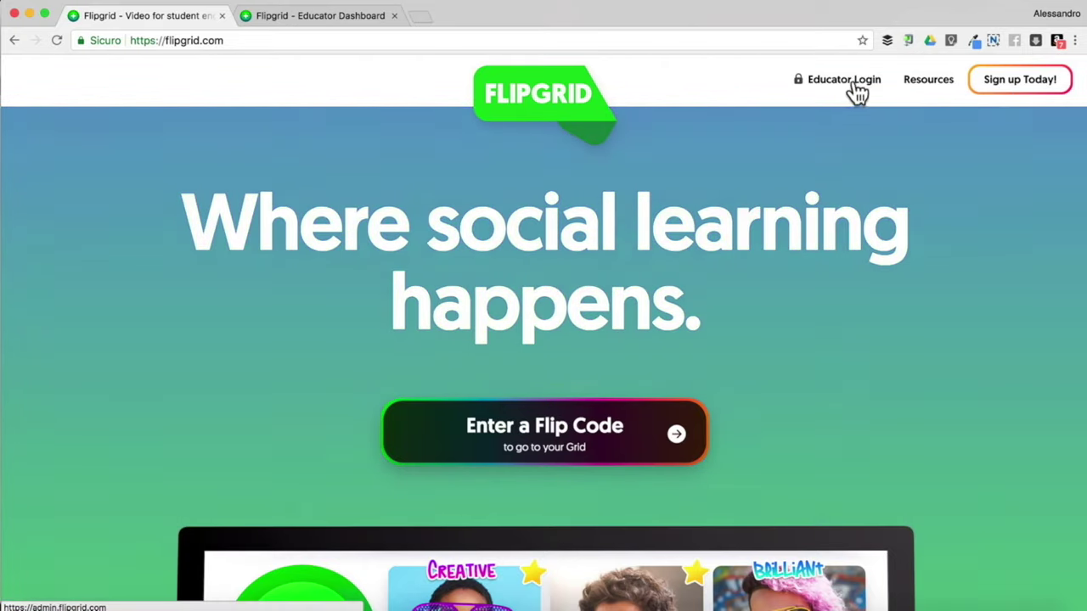
Switch to the Educator Dashboard tab and view My Grids, showing 0 grids
click(340, 16)
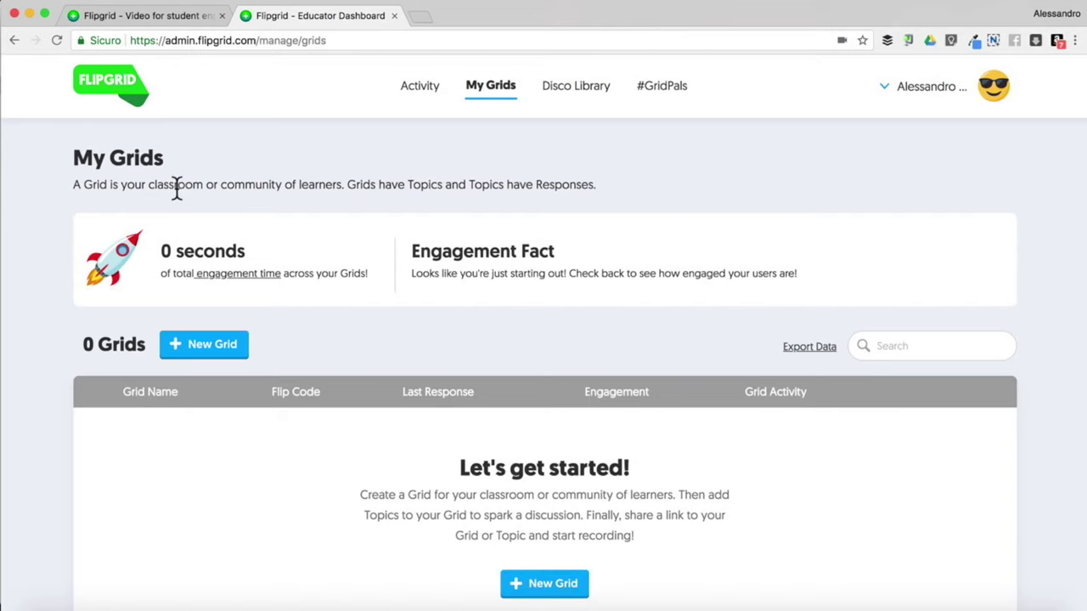
scroll(56, 345, down, 1)
scroll(55, 345, up, 1)
Start a new grid and review the community-type options in the Grid Launchpad
click(207, 351)
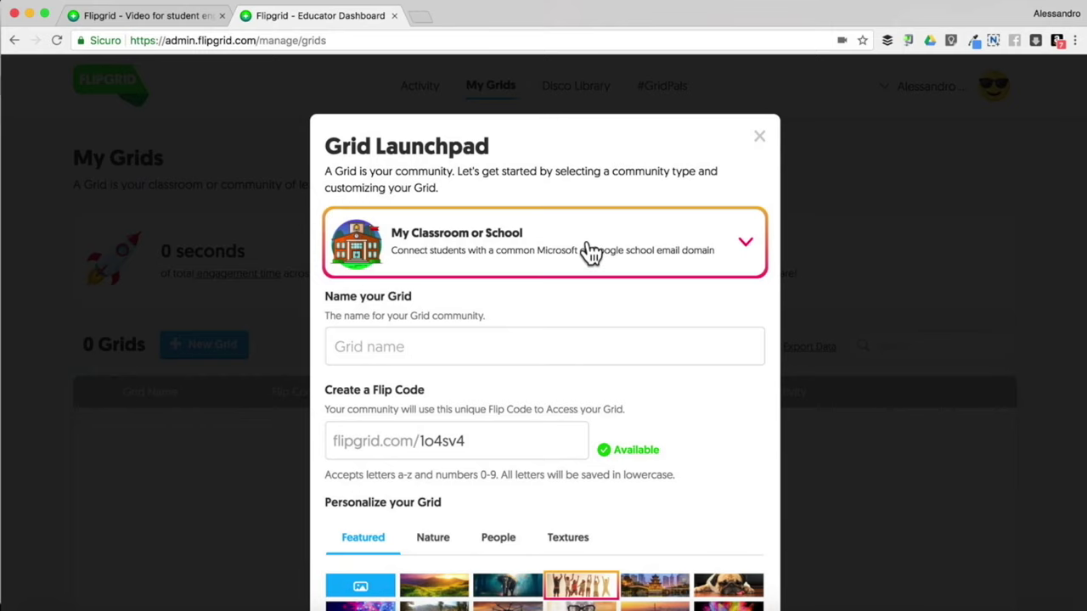
click(745, 247)
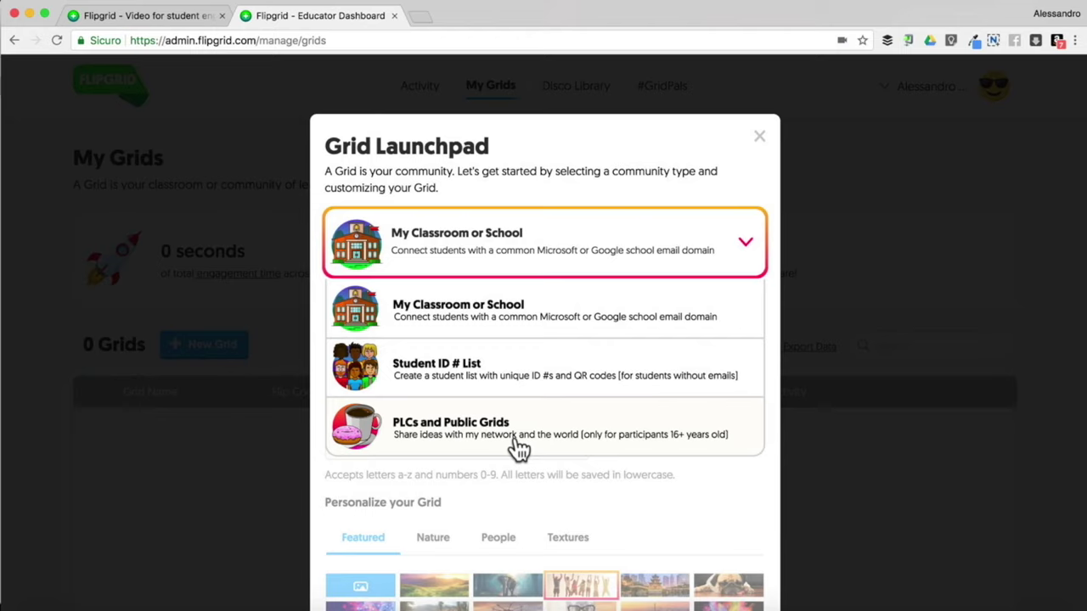
Keep My Classroom or School as community type and name the grid 'Prima A'
click(475, 321)
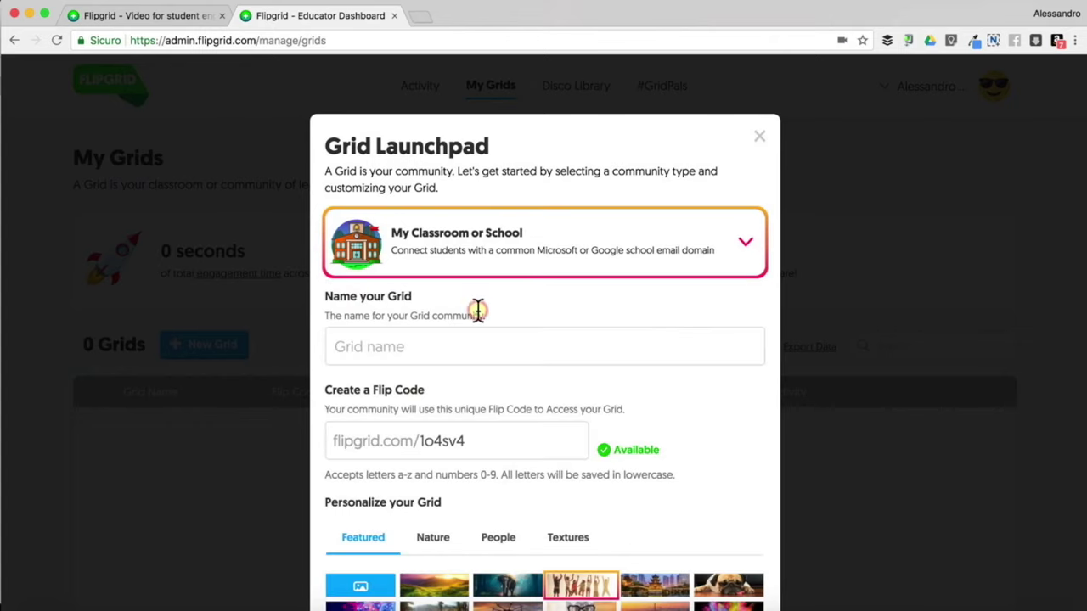
click(381, 346)
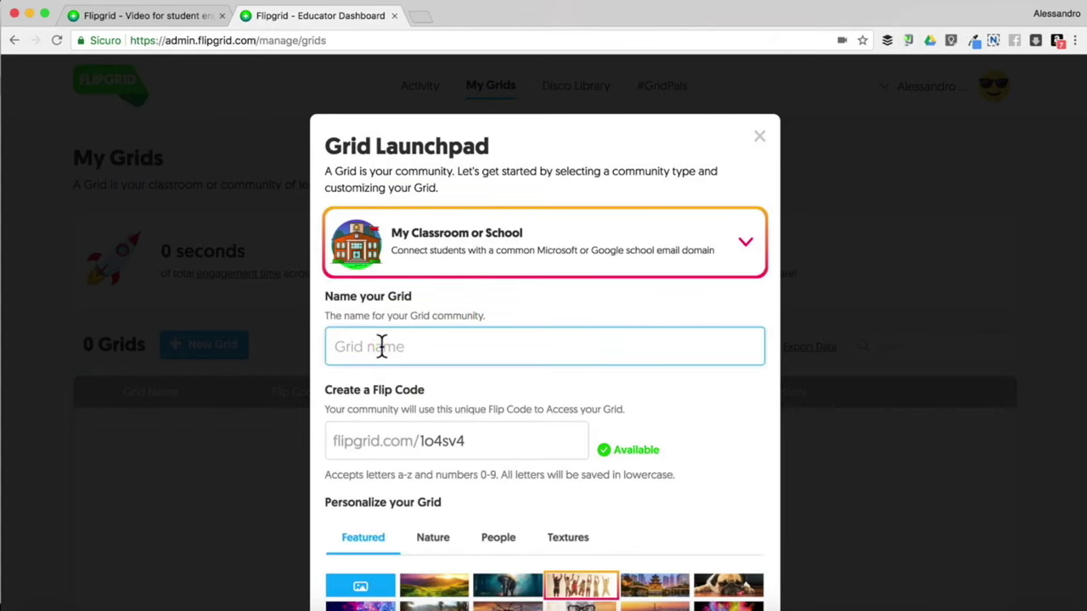
text(Prima A)
scroll(428, 450, down, 3)
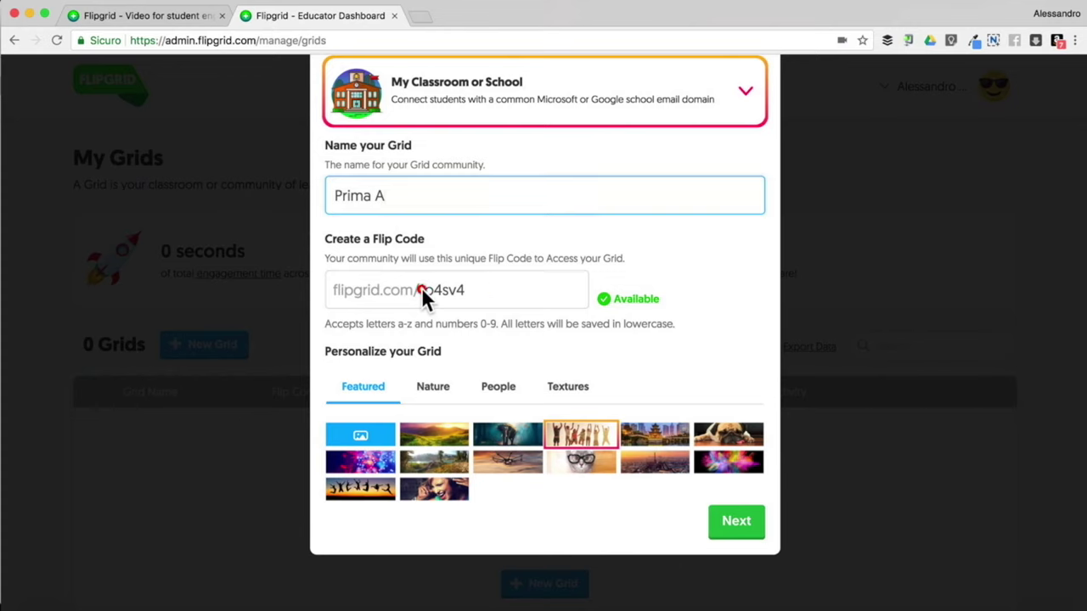
click(495, 291)
key(BackSpace)
key(BackSpace)
key(BackSpace)
key(BackSpace)
key(BackSpace)
key(BackSpace)
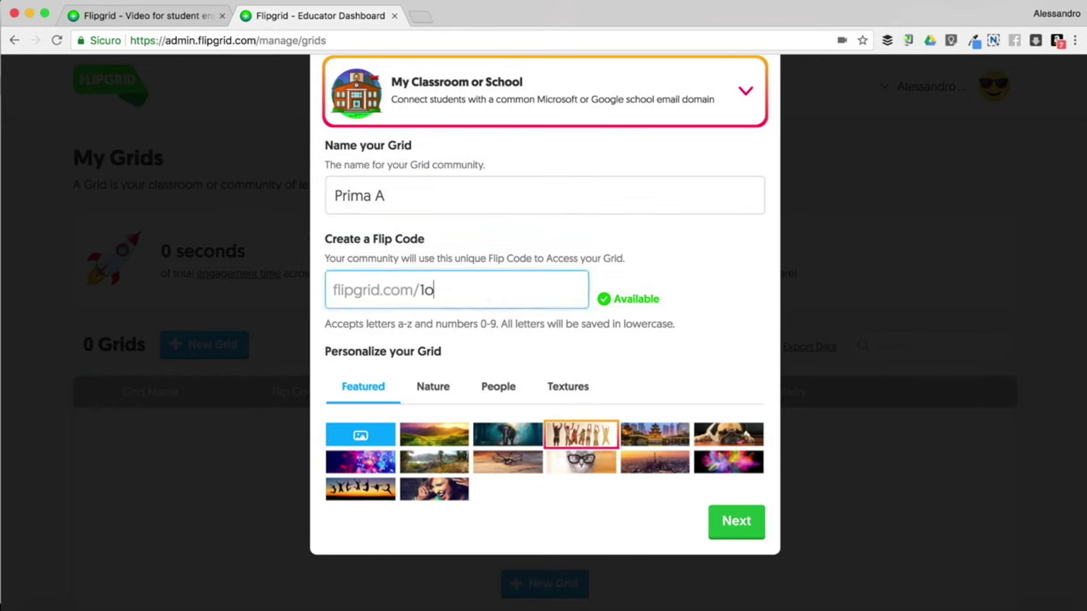
click(590, 327)
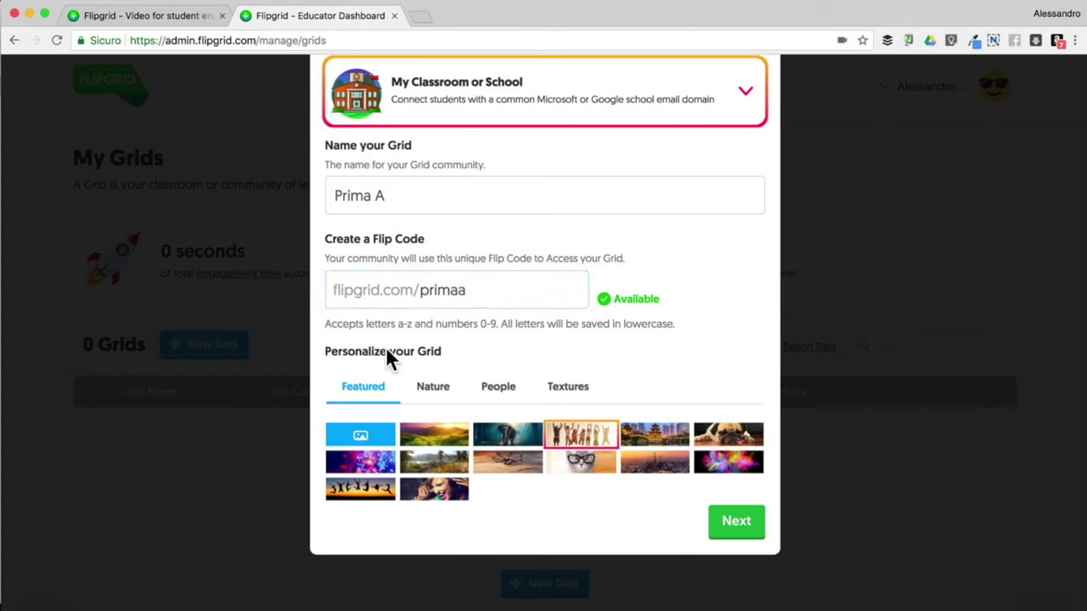
click(659, 473)
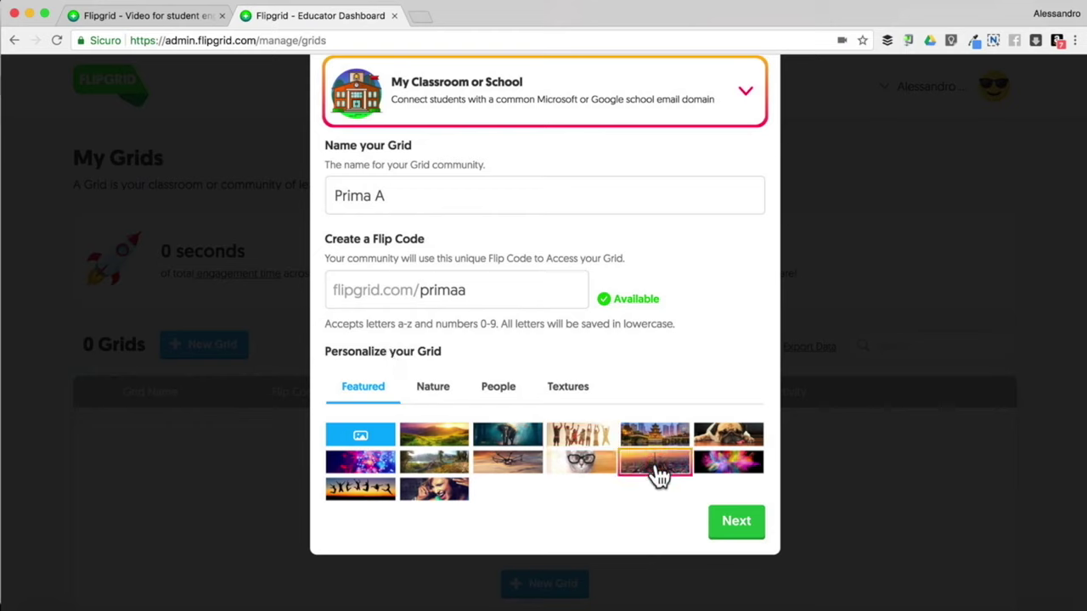
click(740, 529)
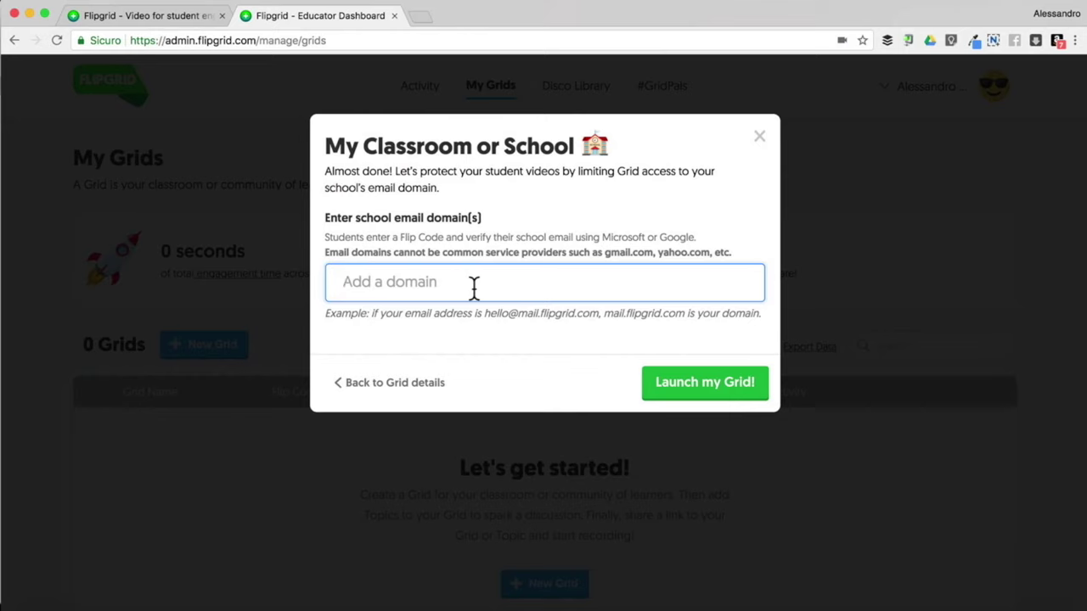
Allow the miascuola.com school email domain and launch the Prima A grid
text(@miasc)
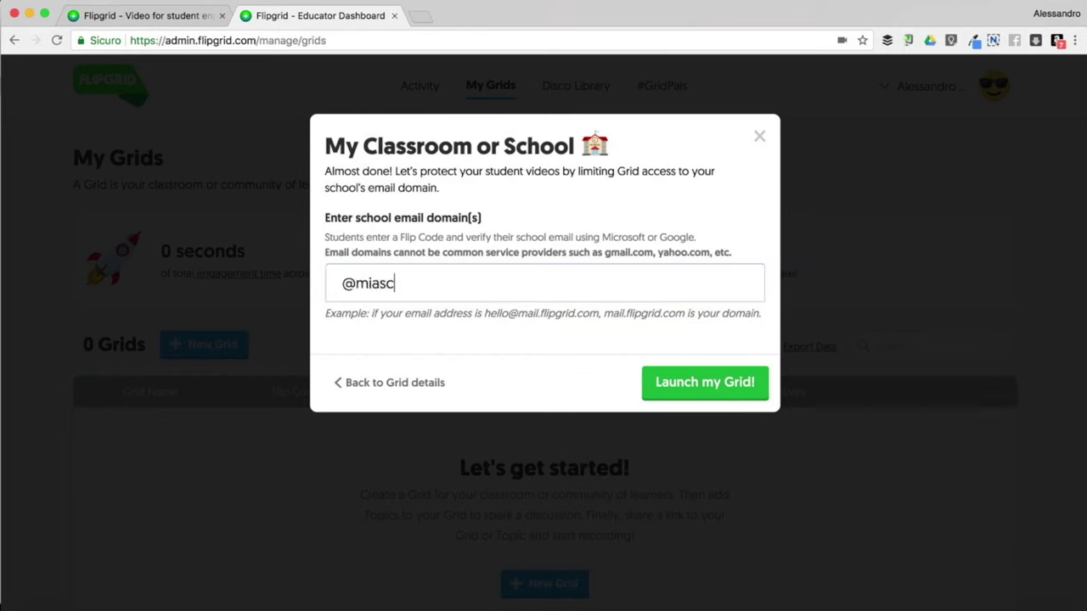
text(uola.com)
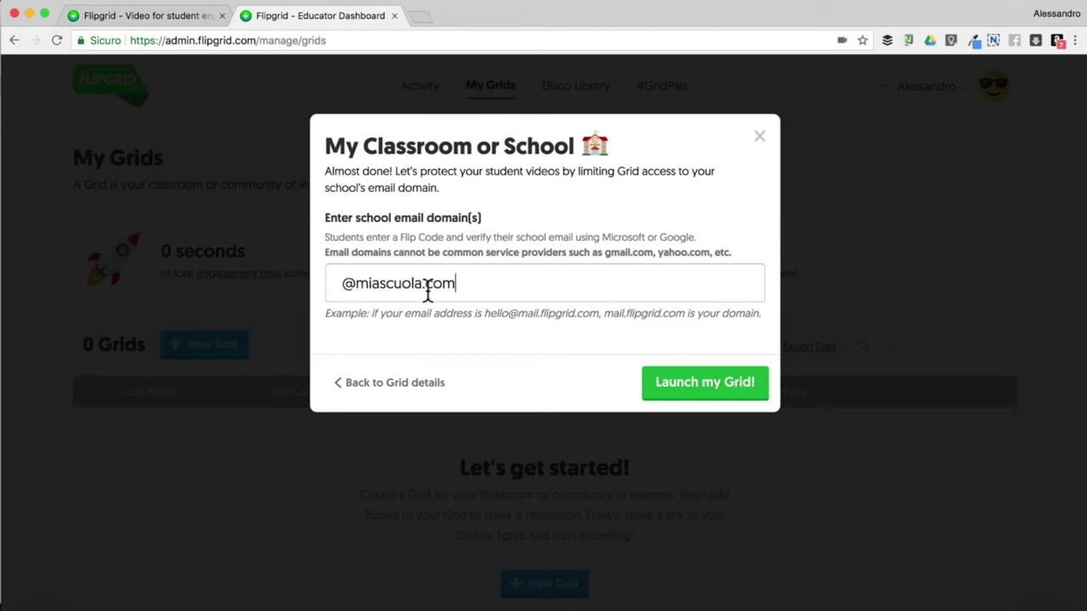
click(371, 282)
key(BackSpace)
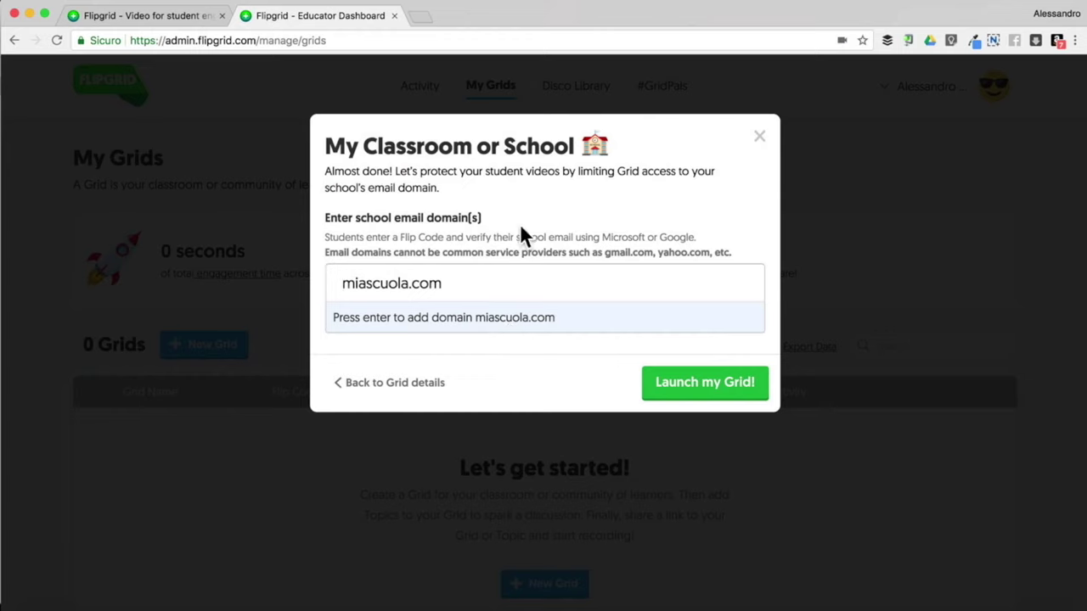
click(494, 317)
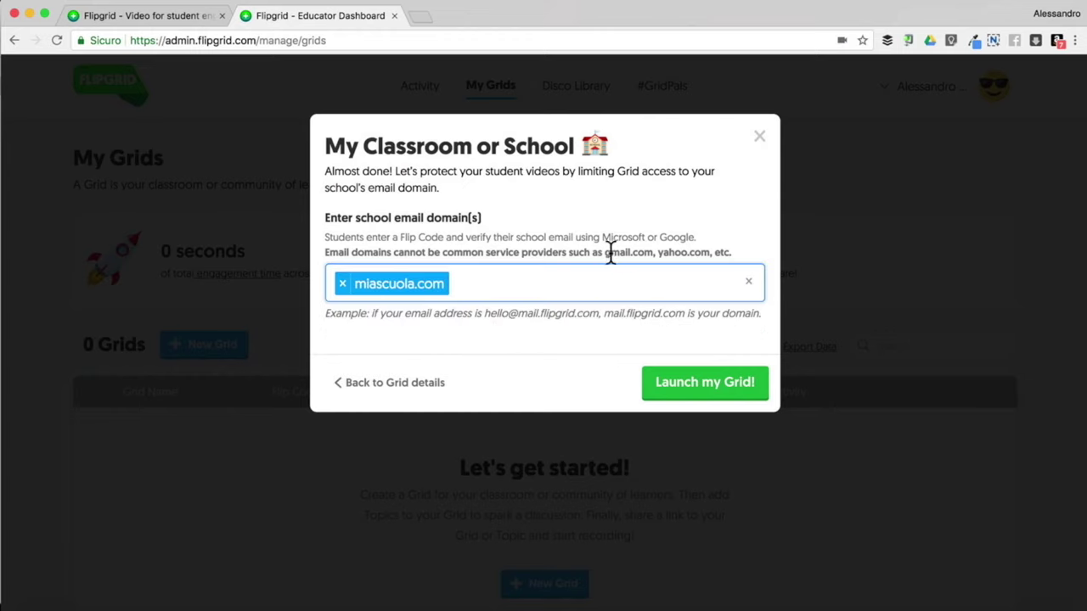
drag(603, 252, 711, 252)
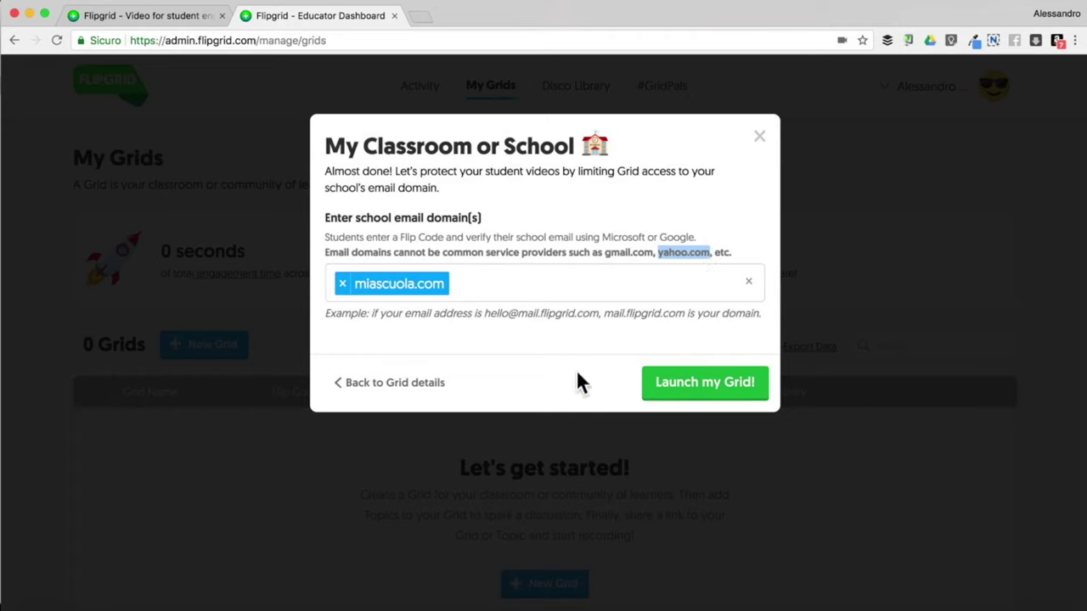
click(703, 396)
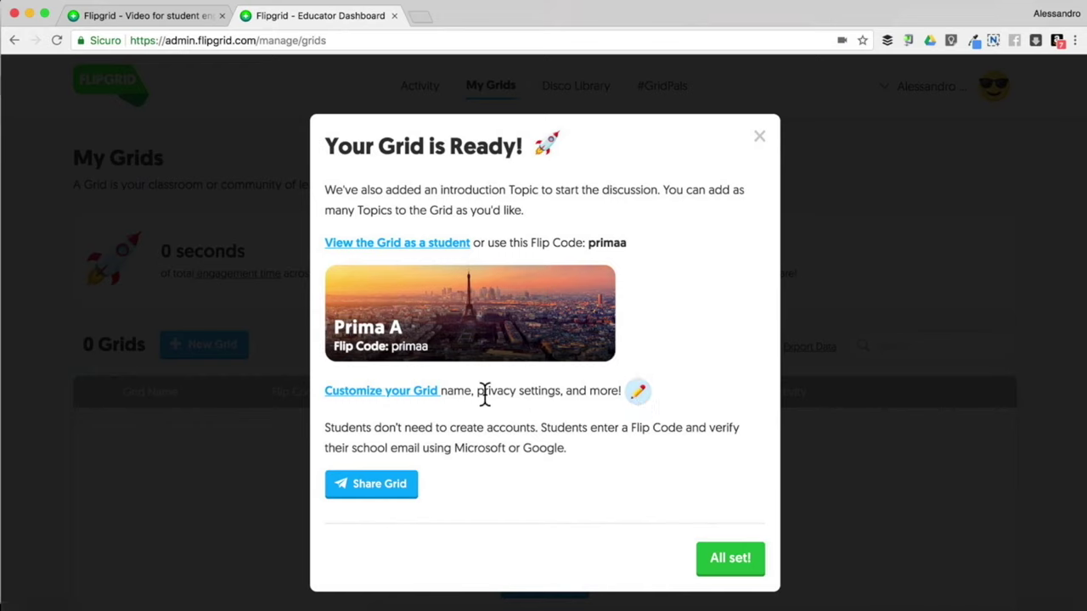
click(638, 392)
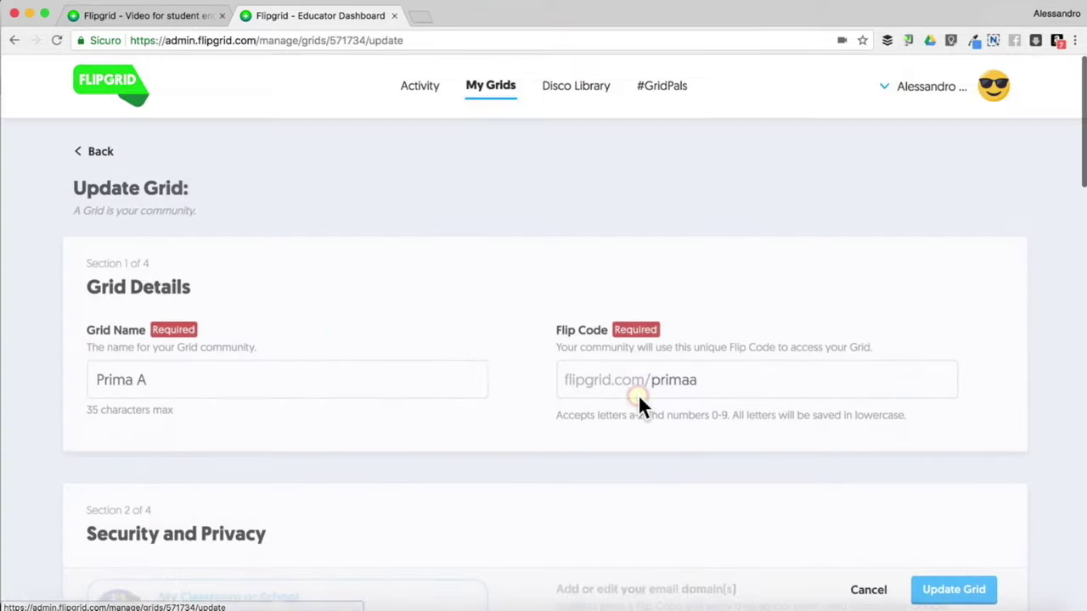
scroll(463, 338, down, 1)
scroll(463, 338, down, 5)
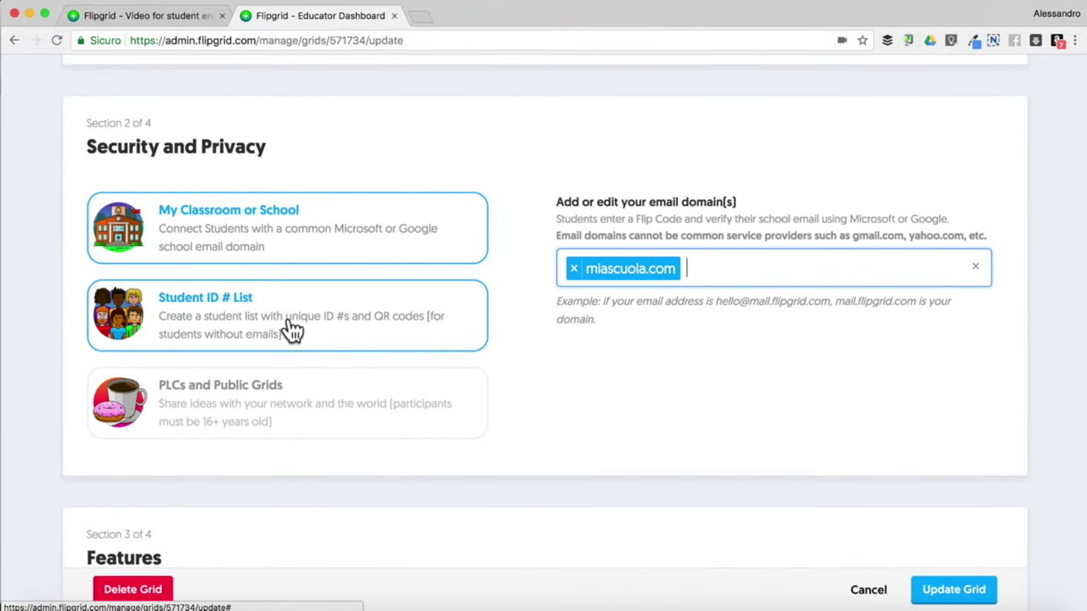
Try Student ID # List access, then switch back to school email domain access
click(293, 330)
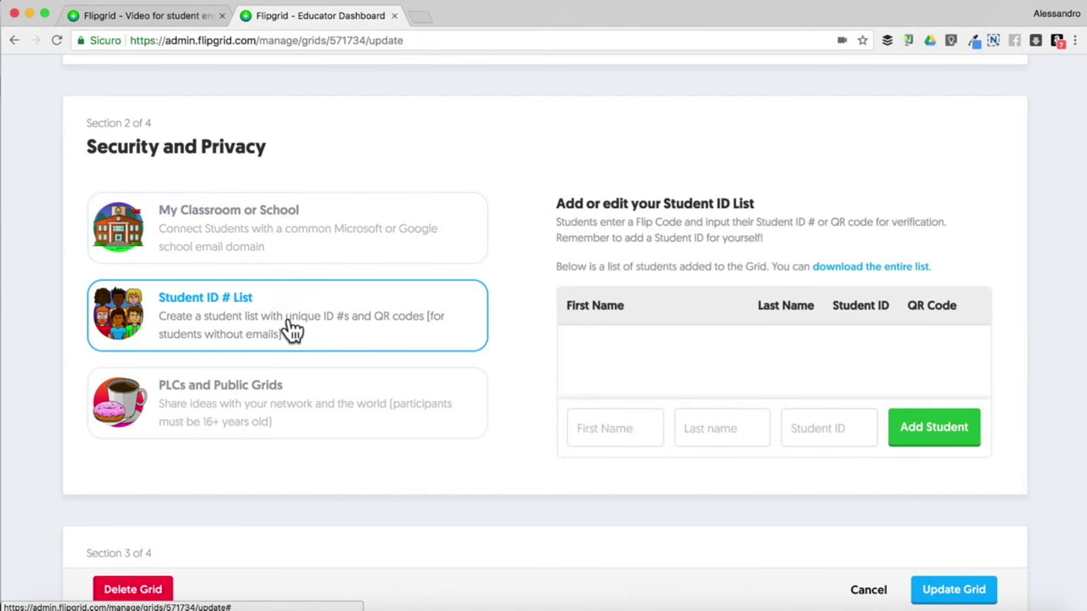
click(585, 348)
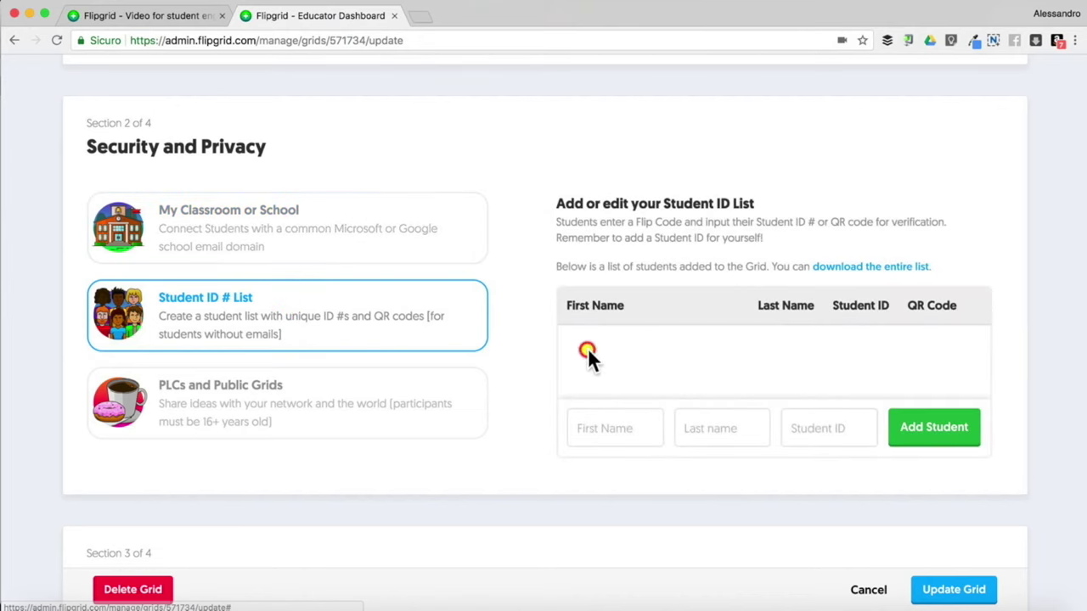
click(934, 434)
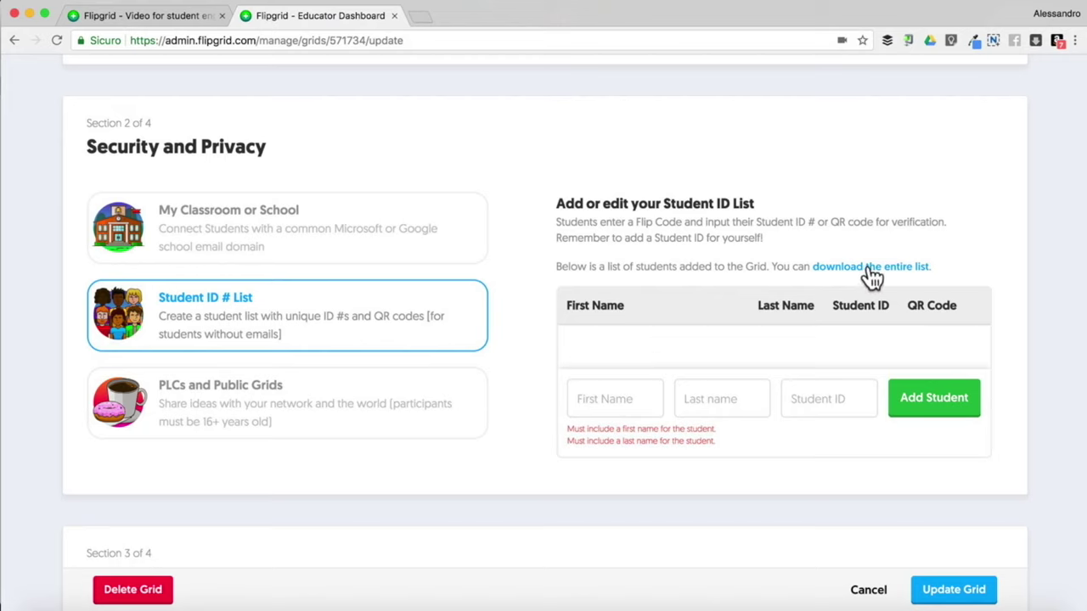
click(386, 236)
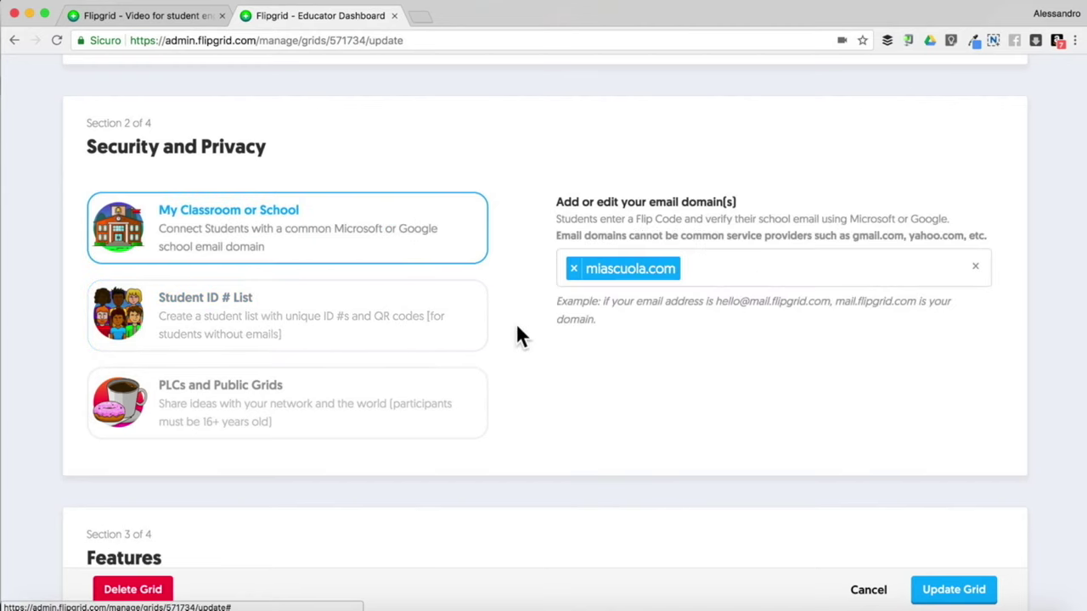
scroll(516, 335, down, 5)
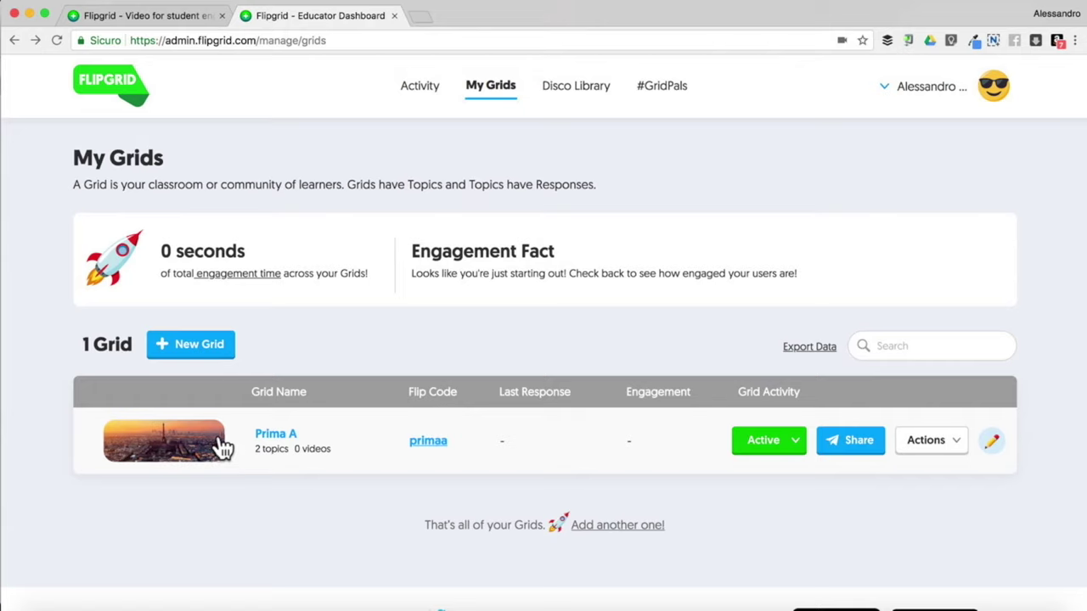
Show the Active/Inactive status choices for the Prima A grid
click(793, 444)
click(671, 436)
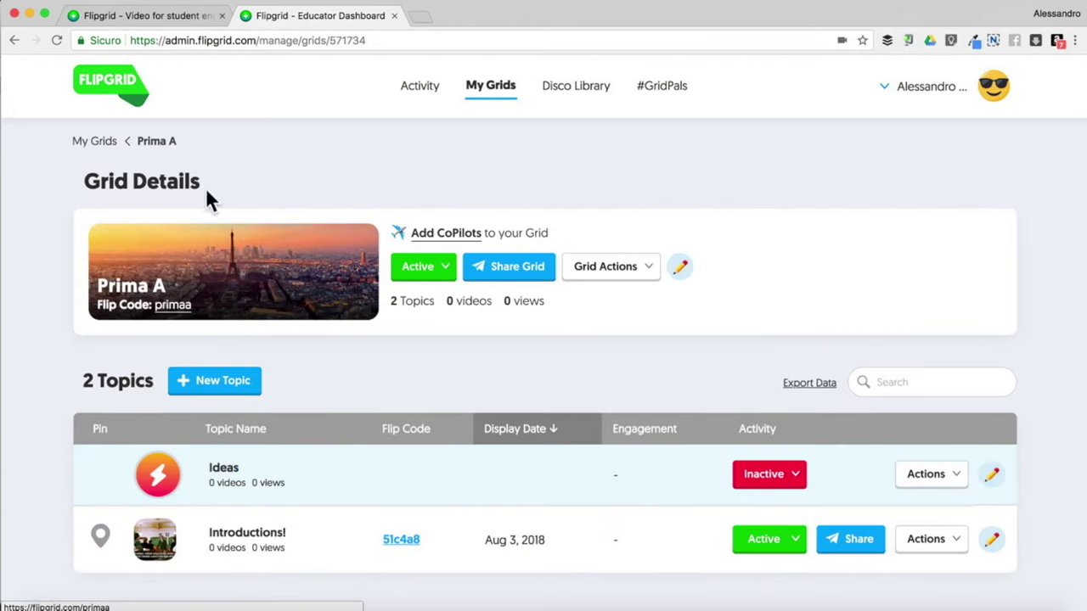
click(12, 40)
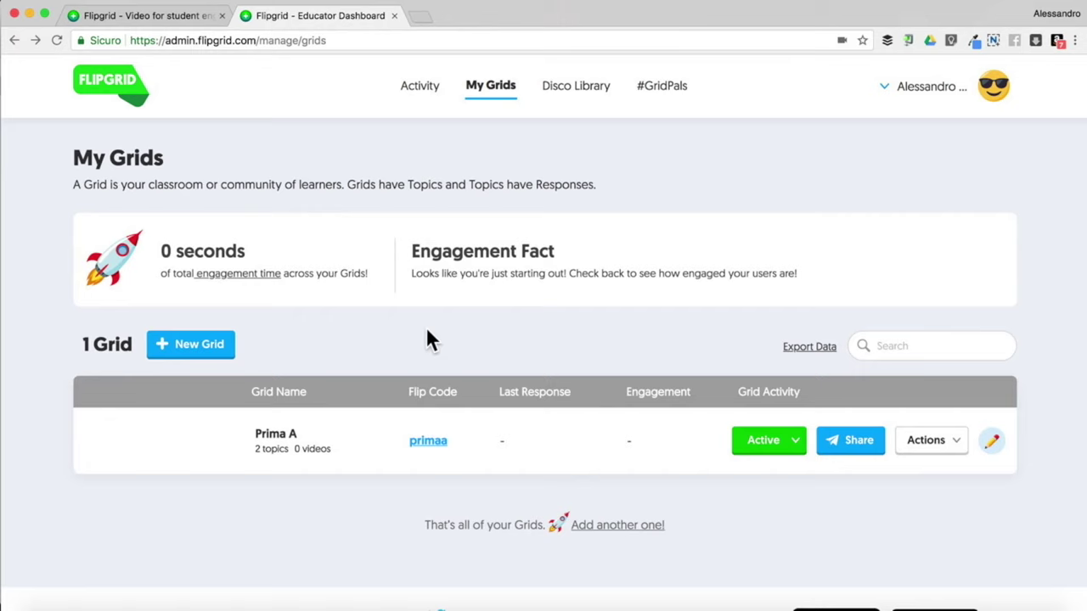
click(856, 449)
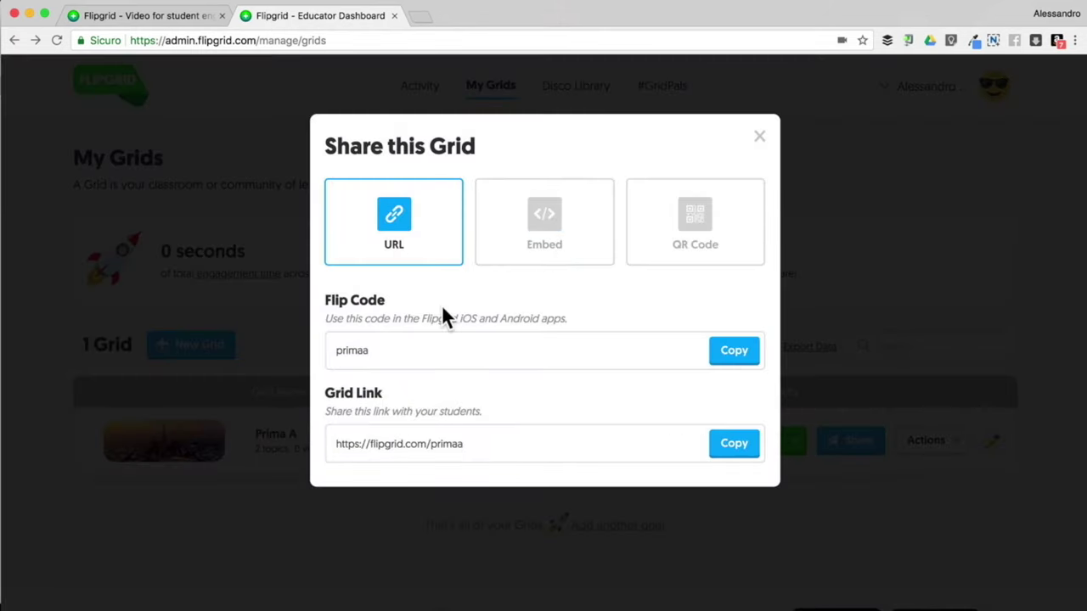
click(433, 448)
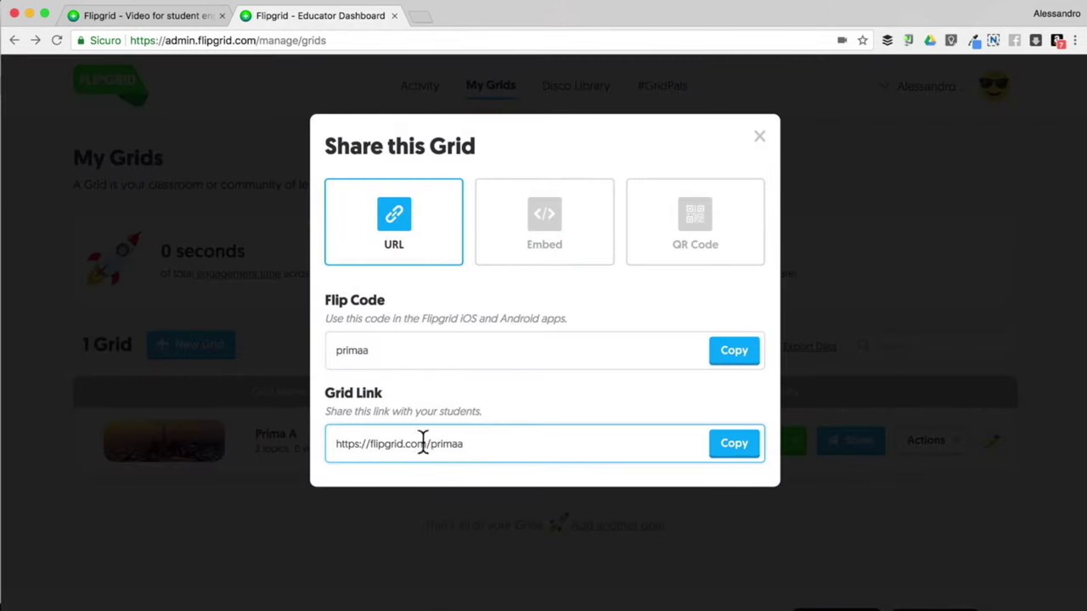
click(551, 219)
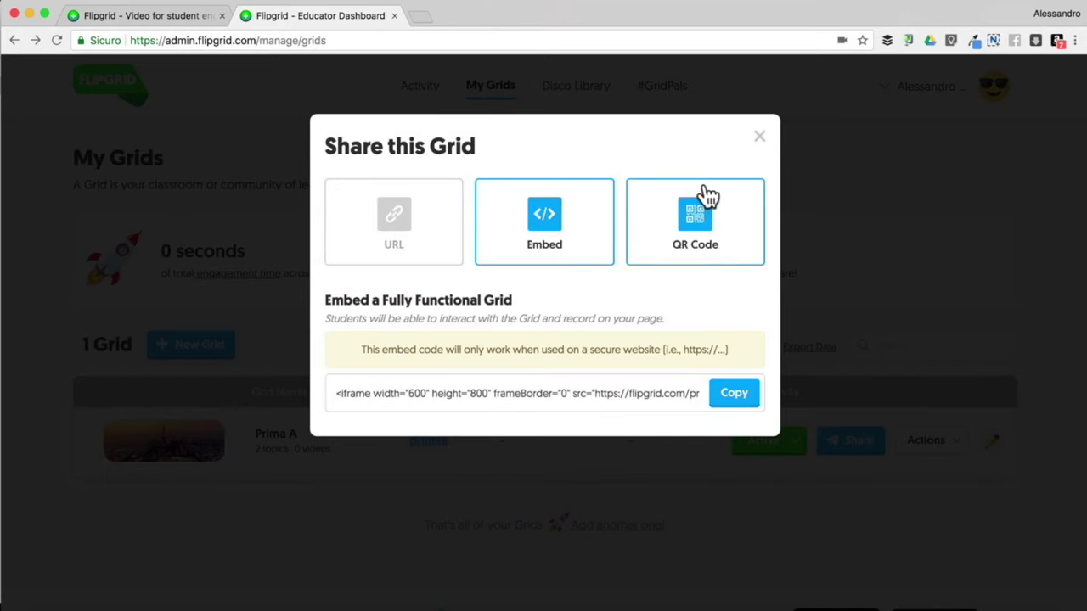
click(717, 223)
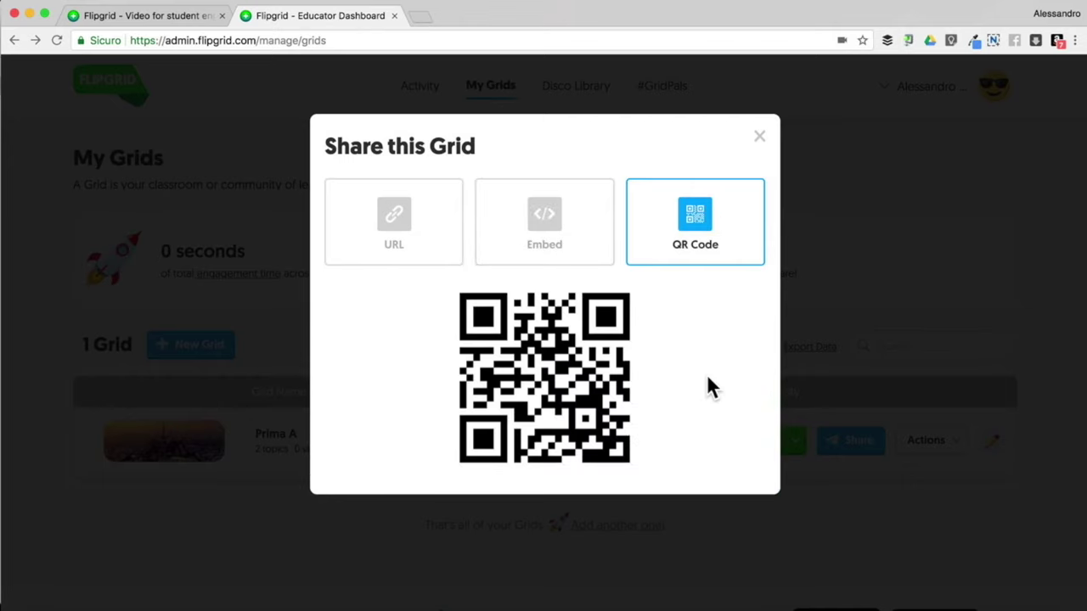
click(758, 138)
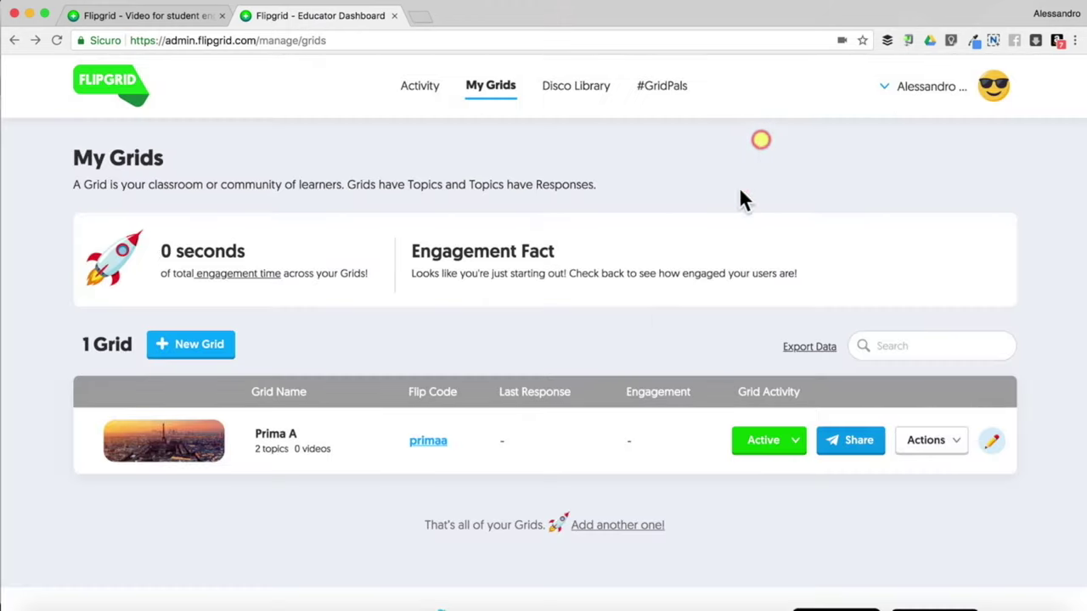
click(286, 438)
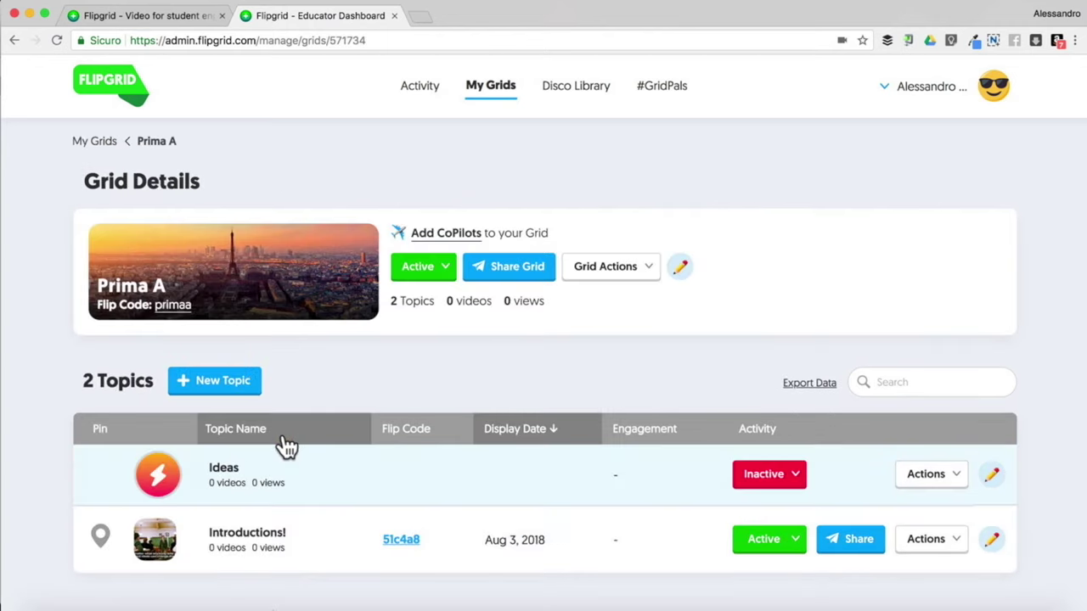
scroll(285, 438, down, 1)
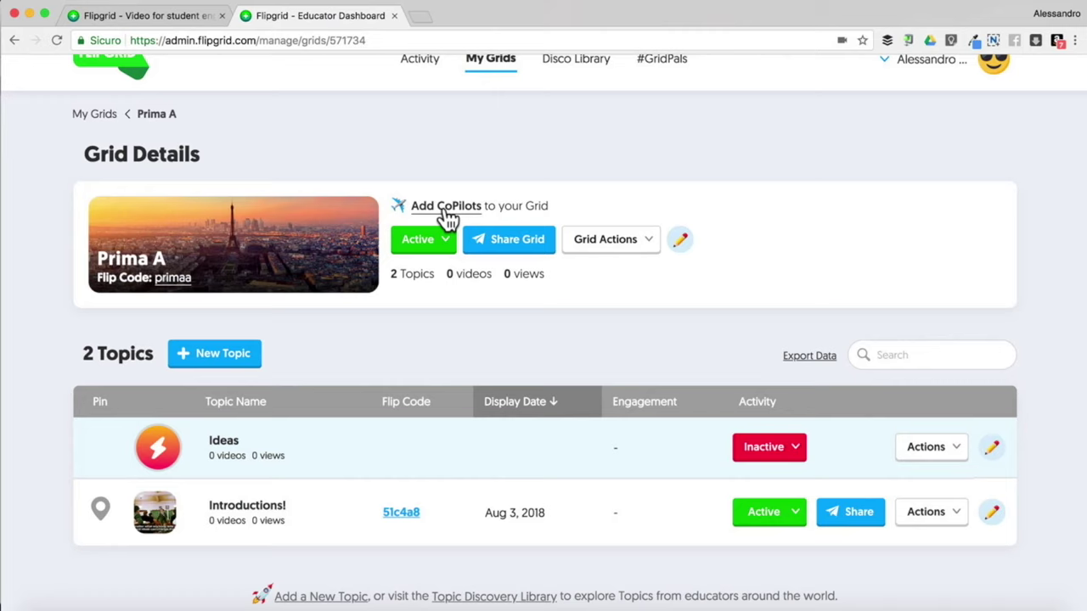
click(649, 243)
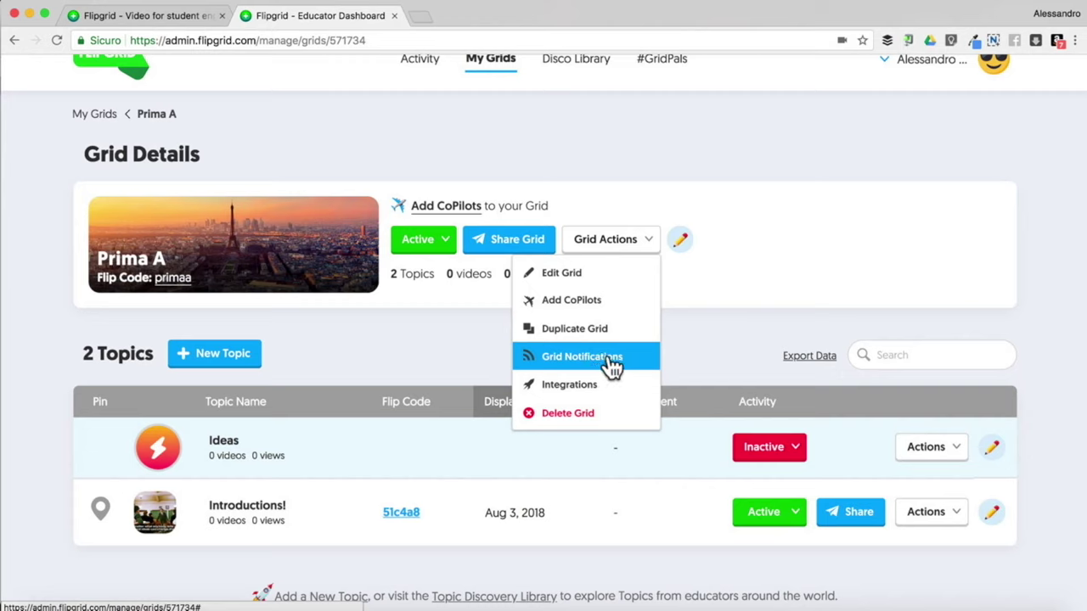
click(741, 257)
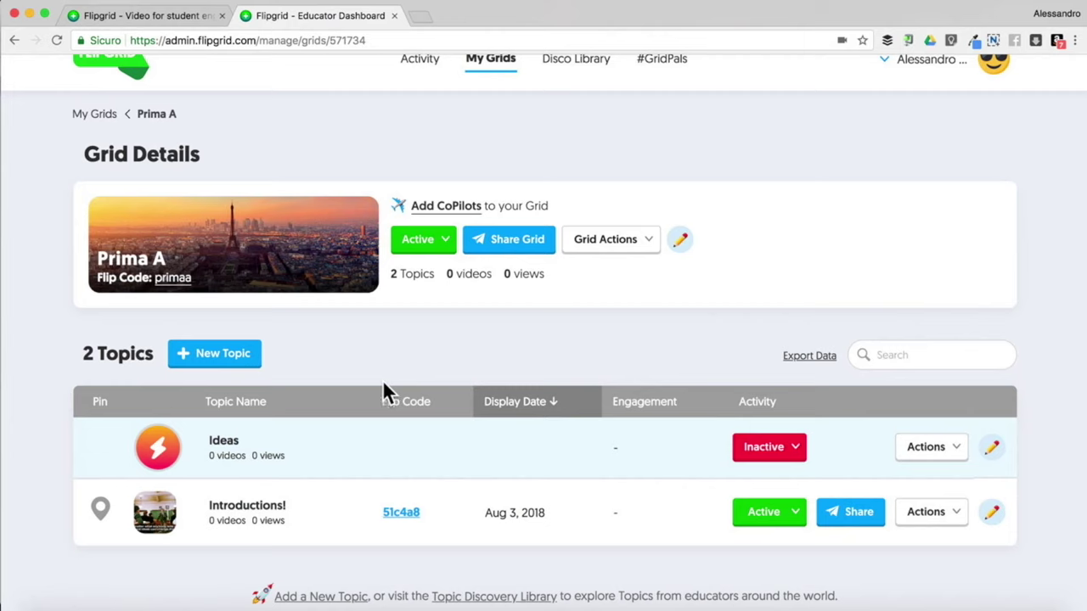
scroll(236, 437, down, 1)
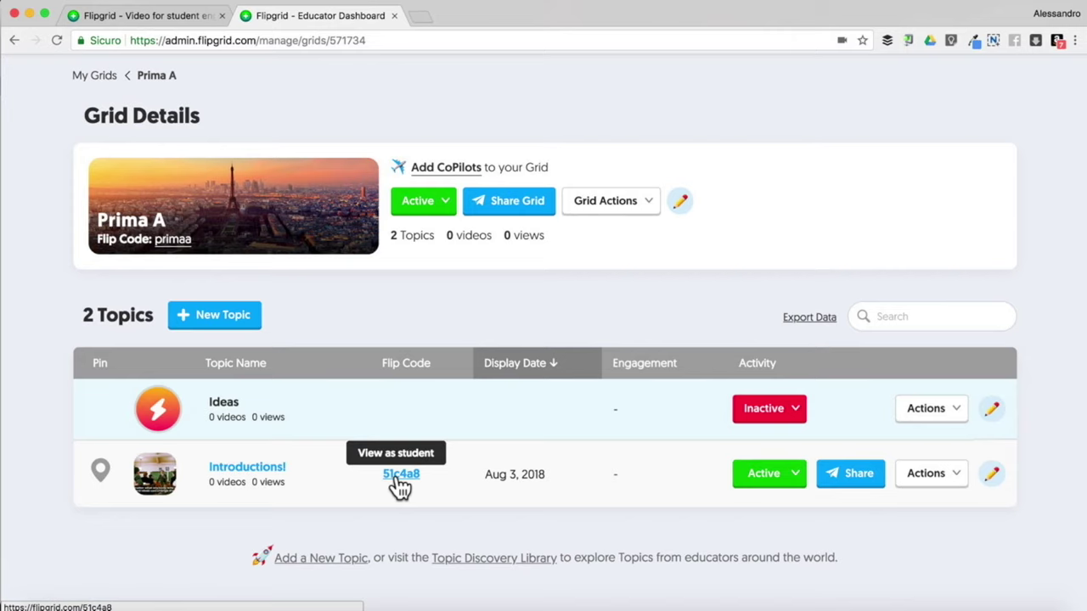
click(399, 479)
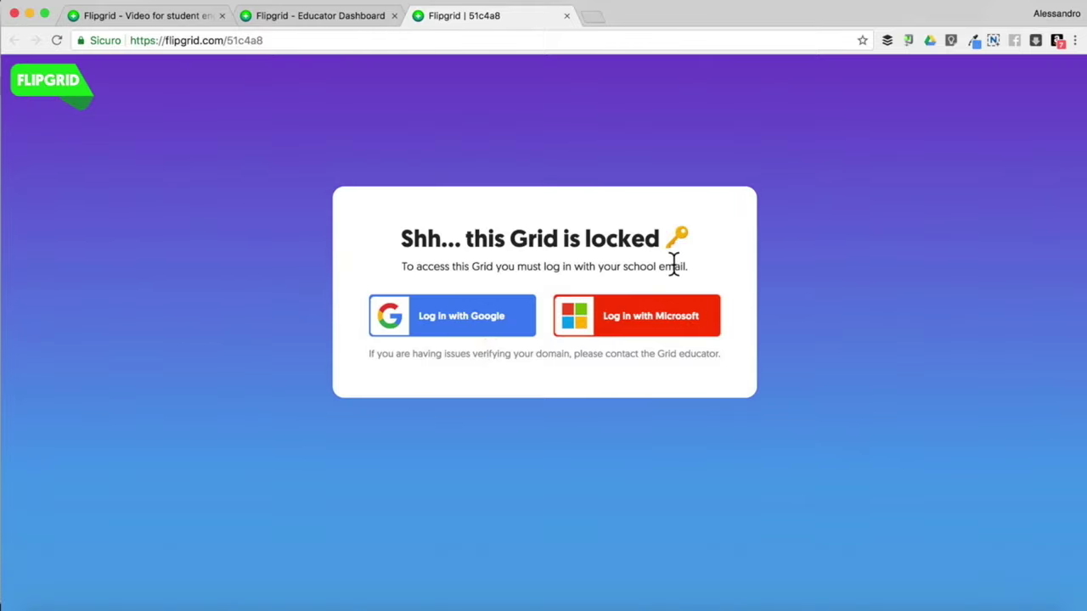
drag(691, 264, 598, 267)
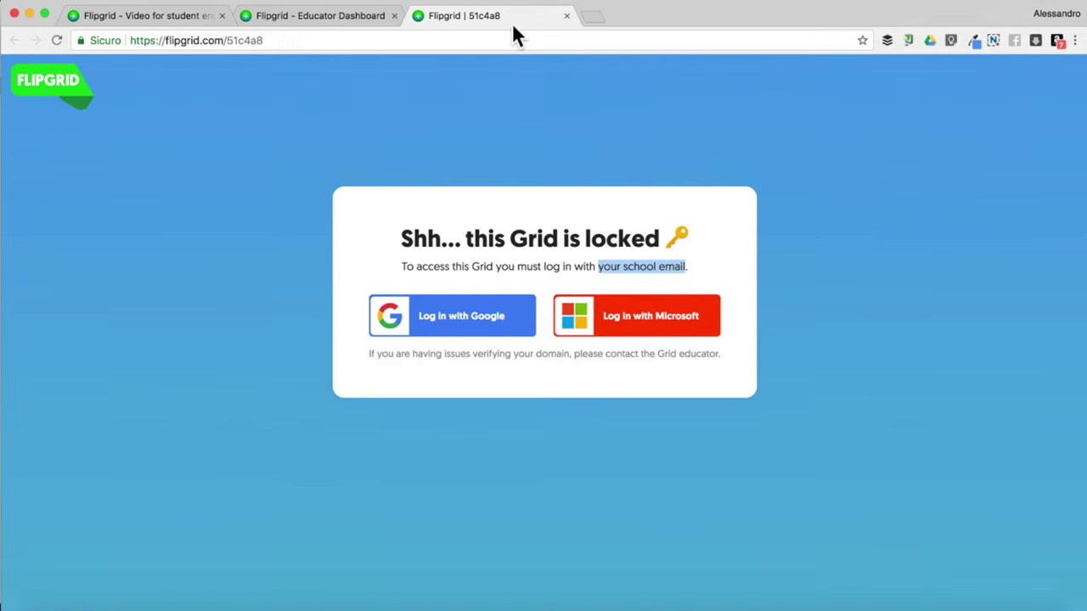
click(566, 17)
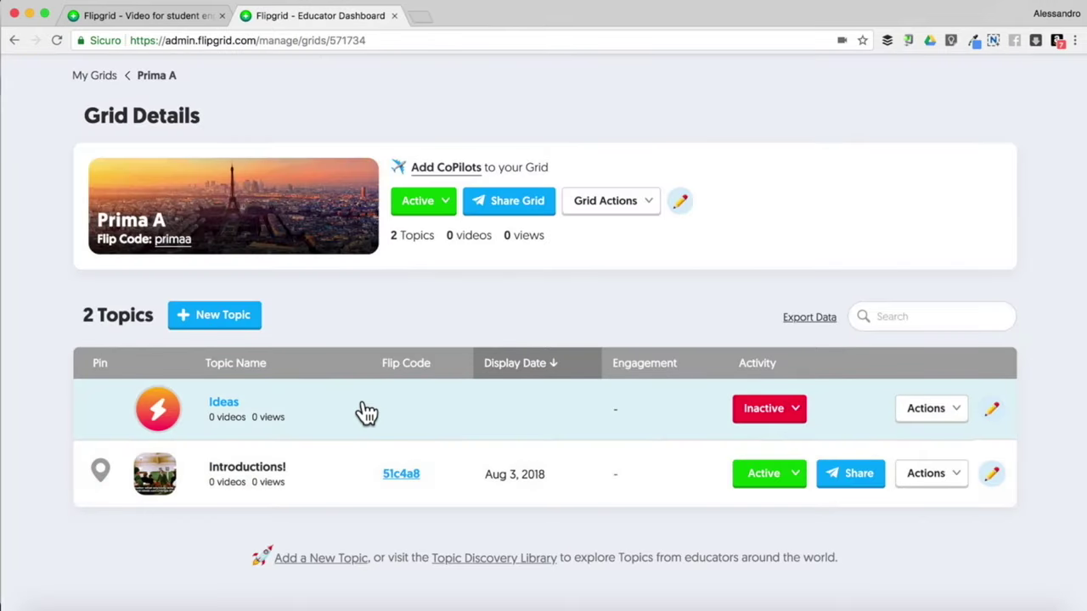
Open the Introductions! topic details and scroll through its Topic Actions
click(261, 467)
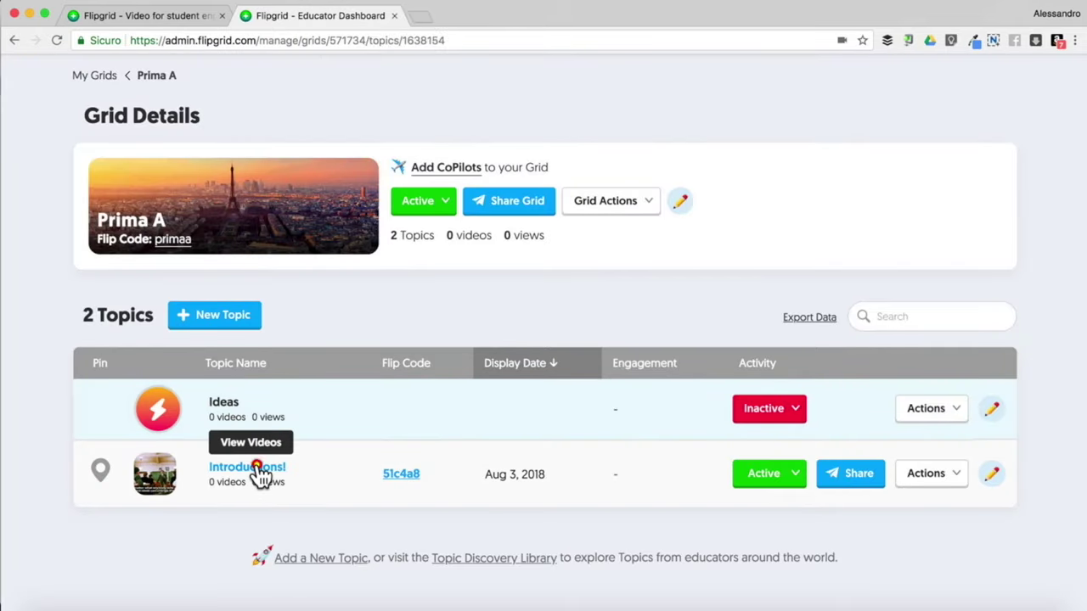
scroll(278, 429, down, 3)
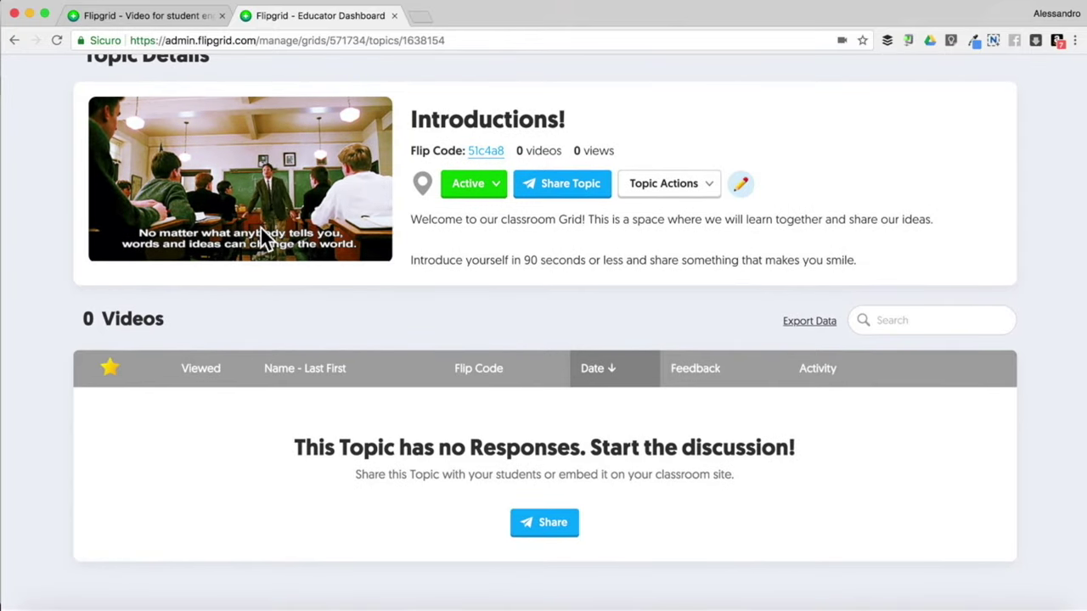
scroll(260, 225, down, 1)
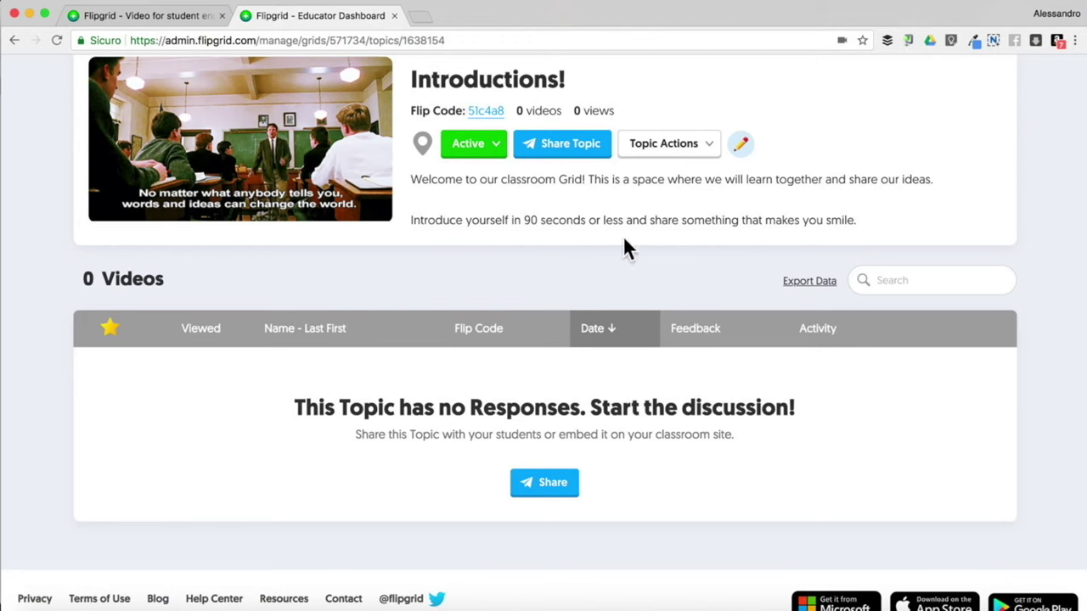
scroll(737, 169, up, 1)
Trial-edit the Introductions! topic: retitle it 'Presentazioni' and set a 2-minute response time
click(741, 167)
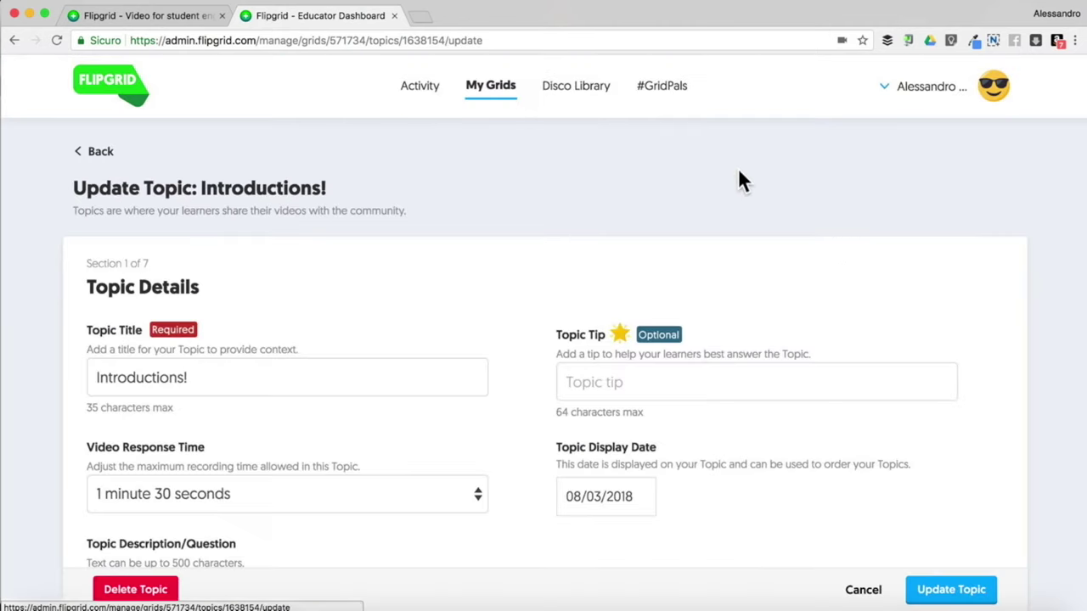
drag(247, 377, 24, 371)
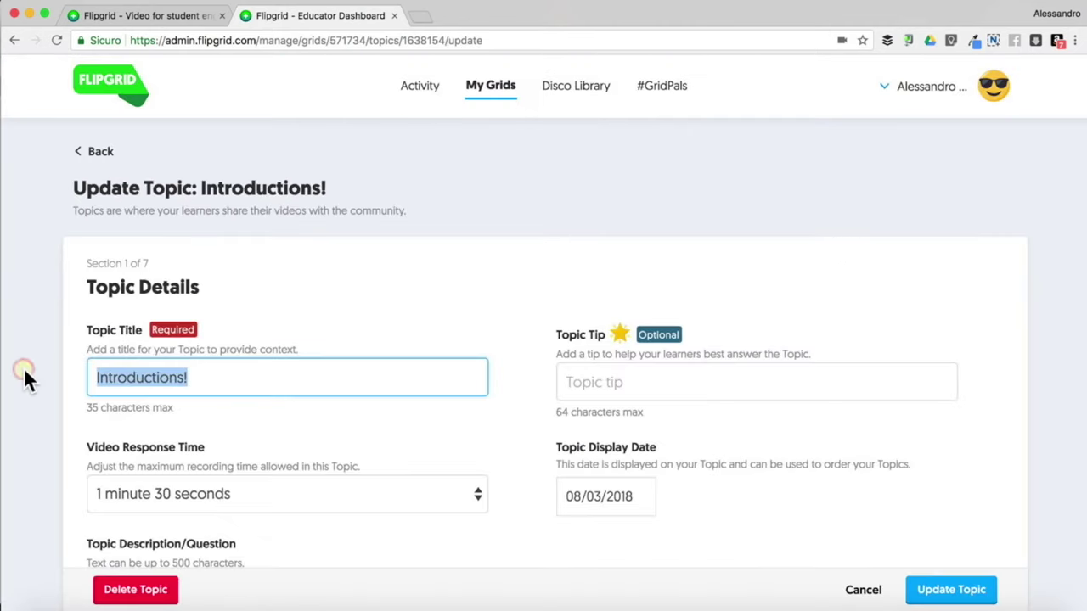
text(Presentazioni)
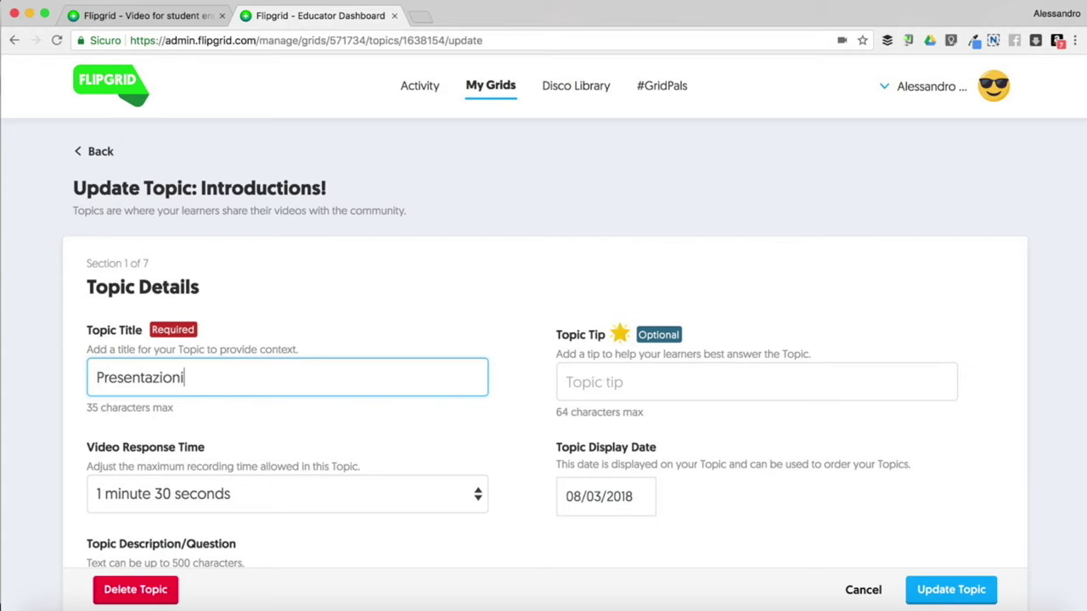
scroll(76, 373, down, 3)
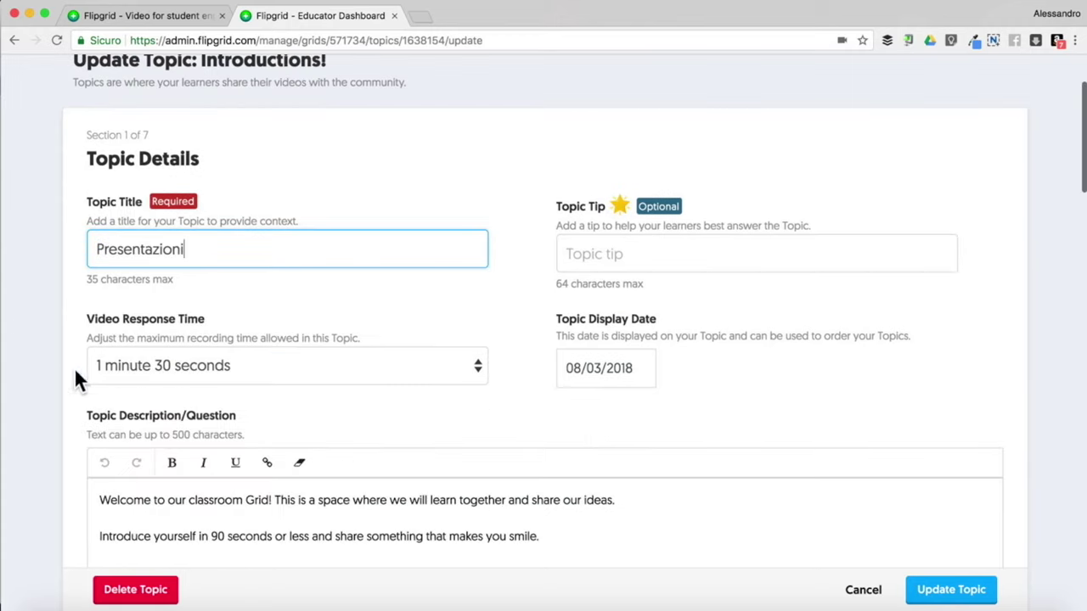
click(224, 370)
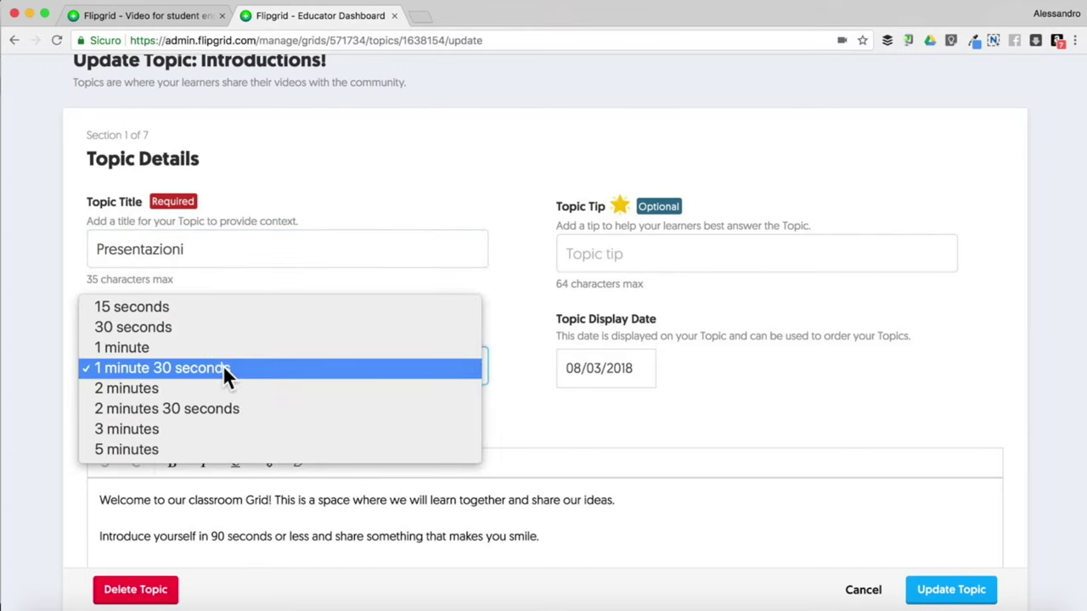
click(215, 384)
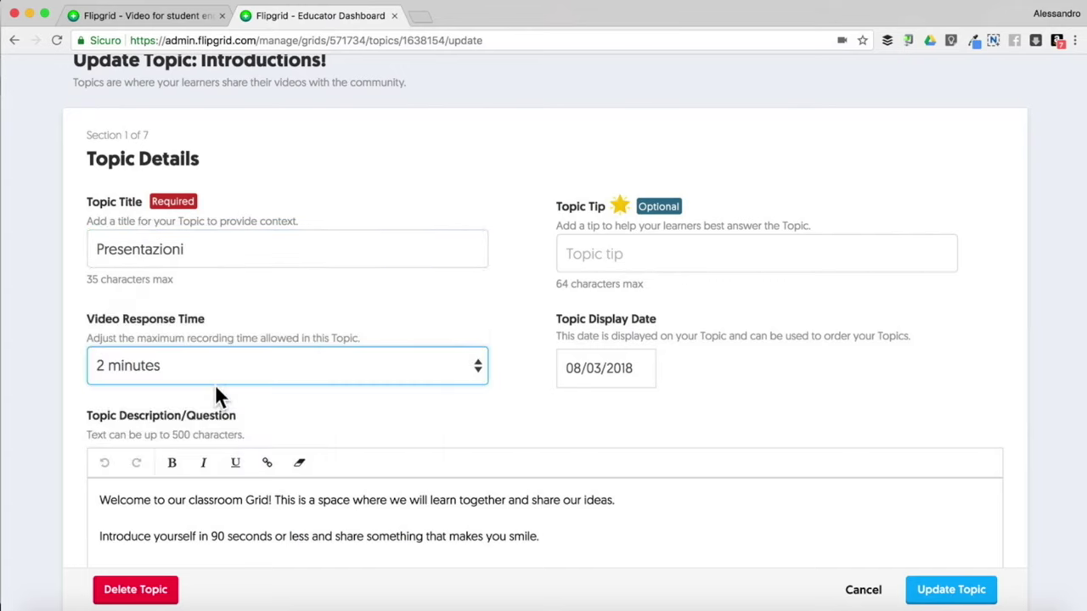
Look through the remaining Update Topic sections, then cancel without saving the changes
scroll(214, 383, down, 3)
drag(98, 393, 536, 442)
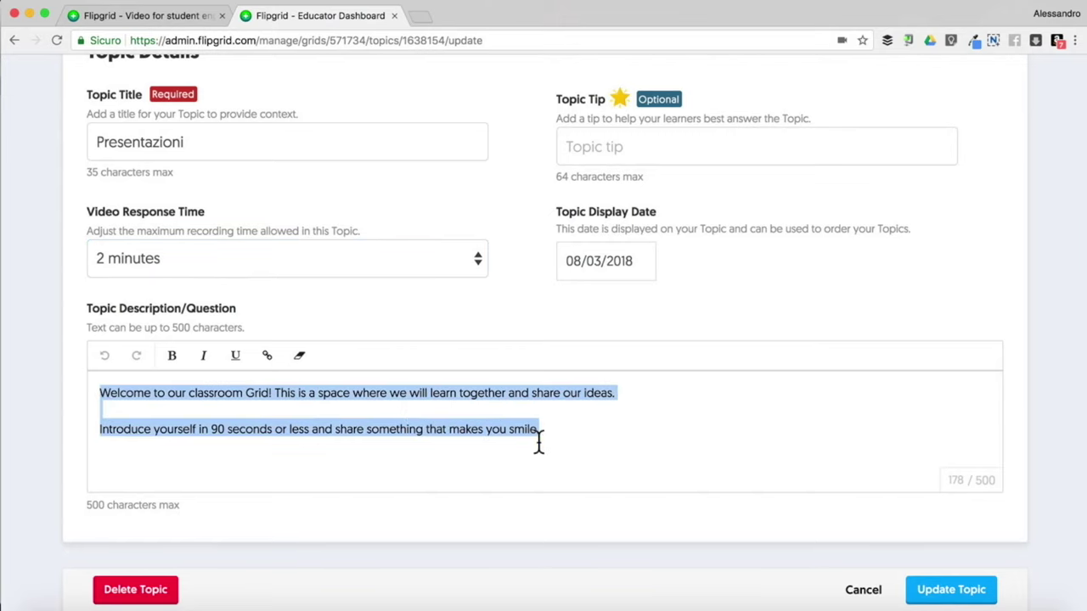
scroll(539, 441, down, 5)
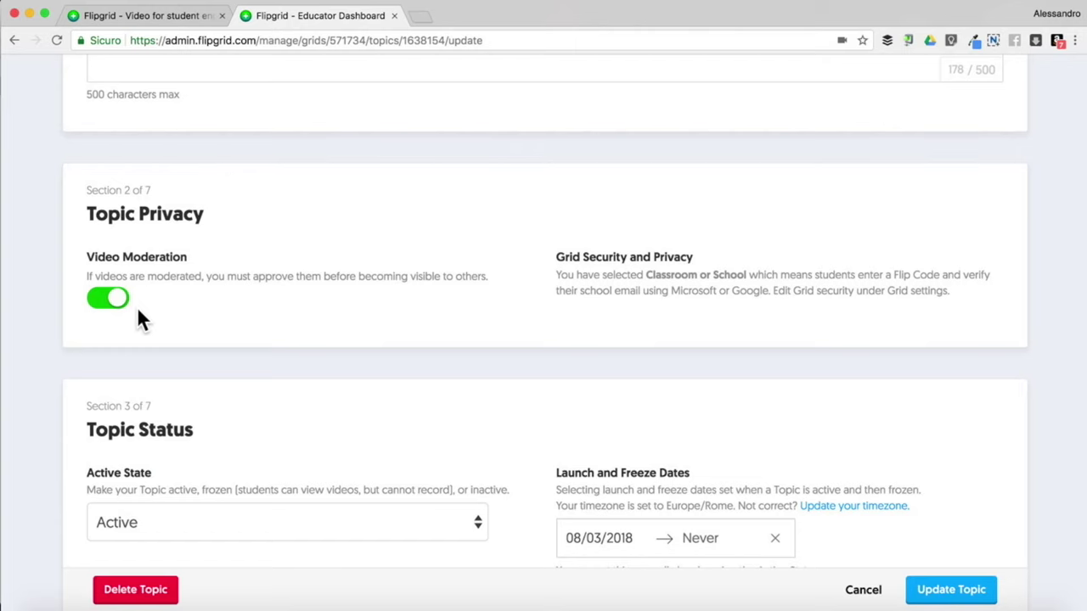
scroll(136, 306, down, 3)
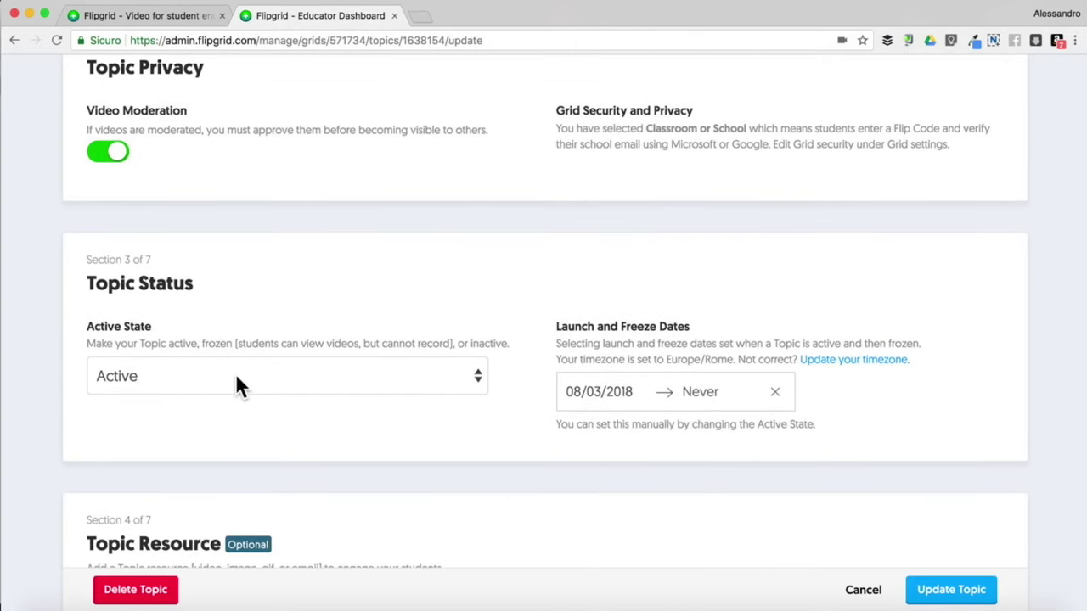
scroll(237, 384, down, 1)
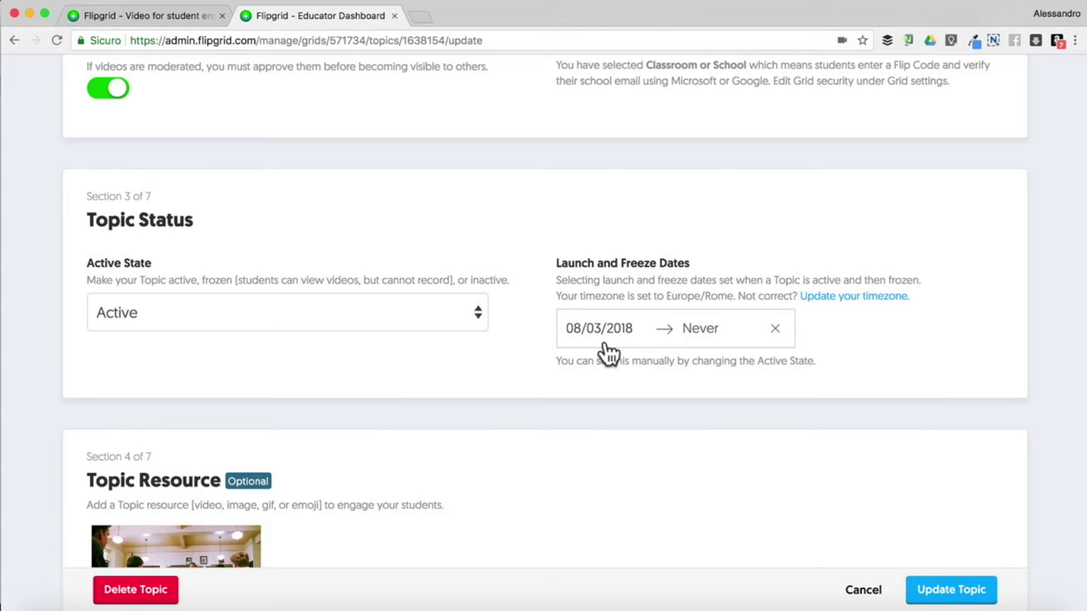
scroll(702, 339, down, 5)
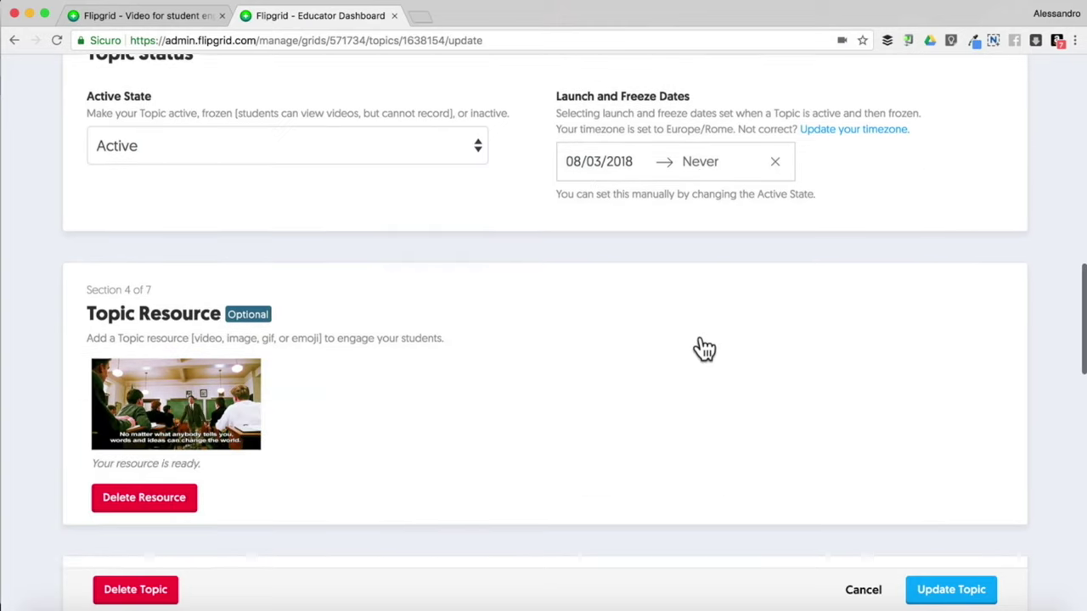
scroll(703, 344, down, 2)
scroll(700, 339, down, 4)
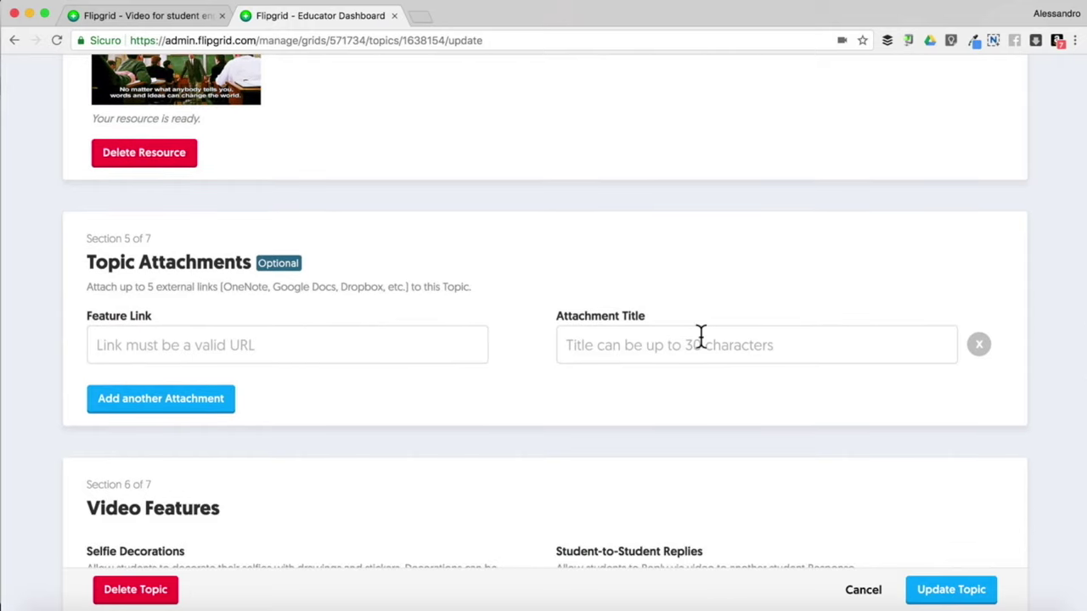
click(862, 589)
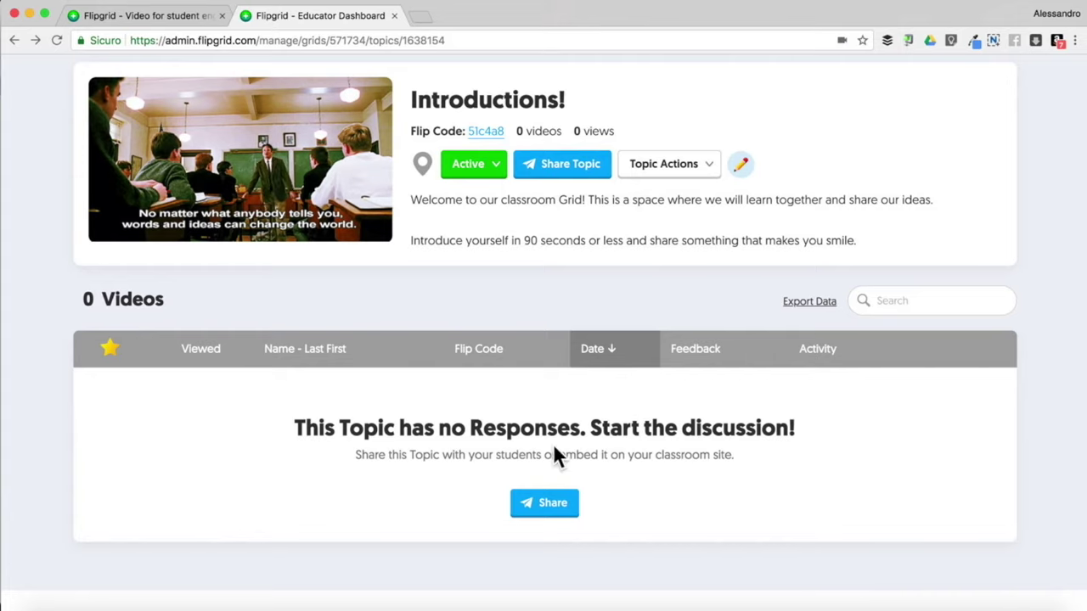
scroll(552, 444, up, 4)
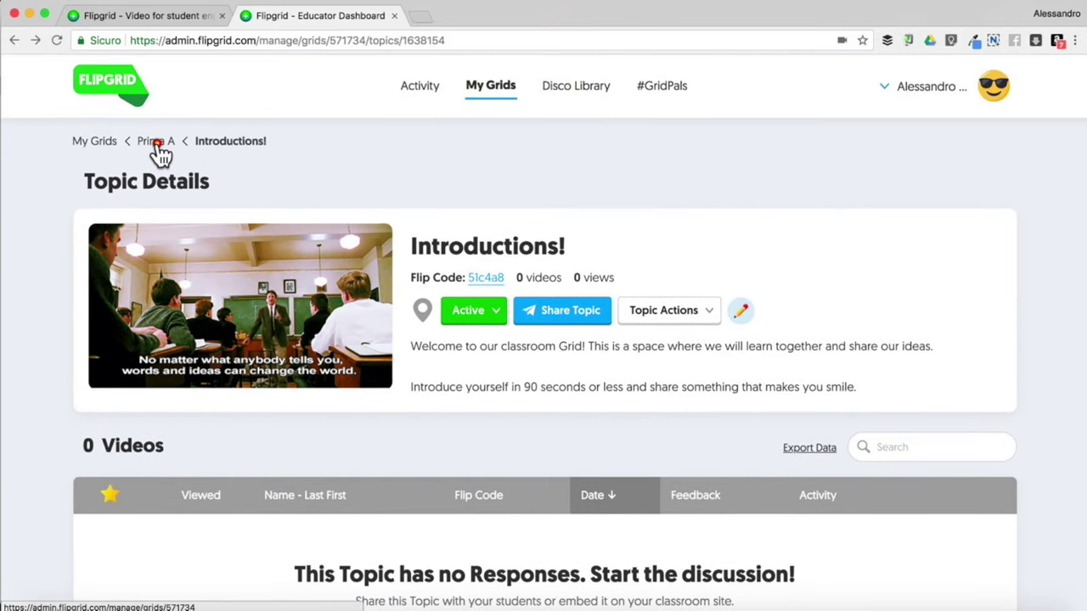
Start a new topic in the Prima A grid titled 'Descrivi la tua cameretta'
click(156, 143)
scroll(268, 335, down, 2)
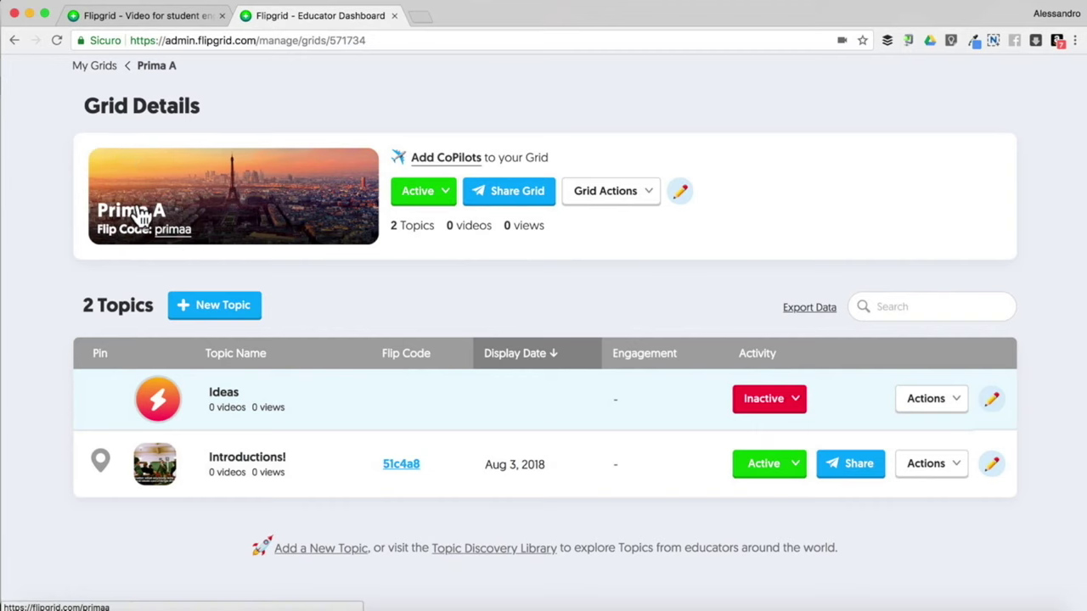
click(204, 313)
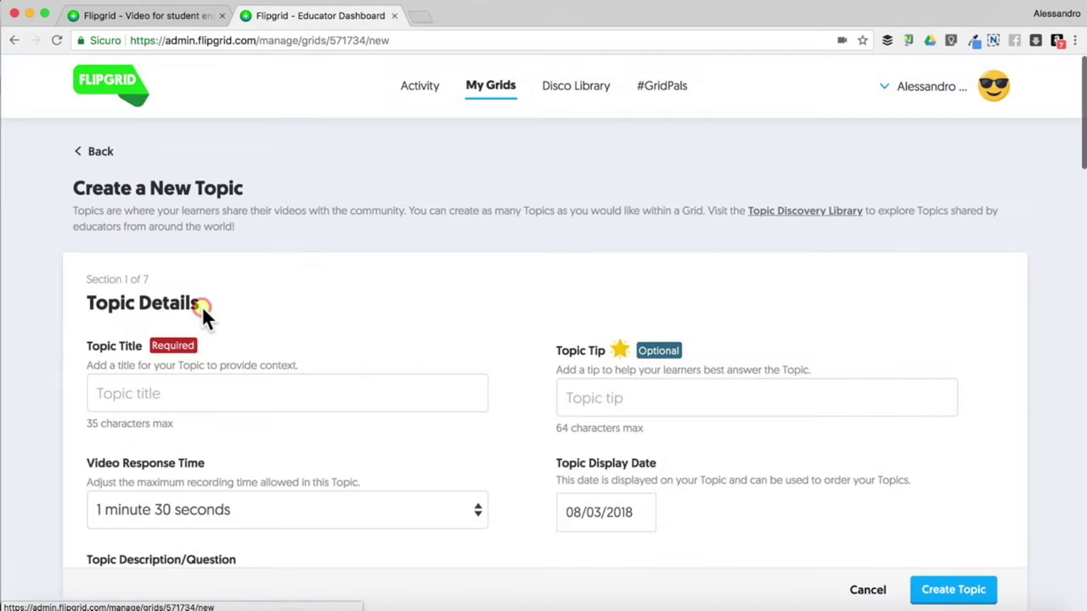
click(177, 390)
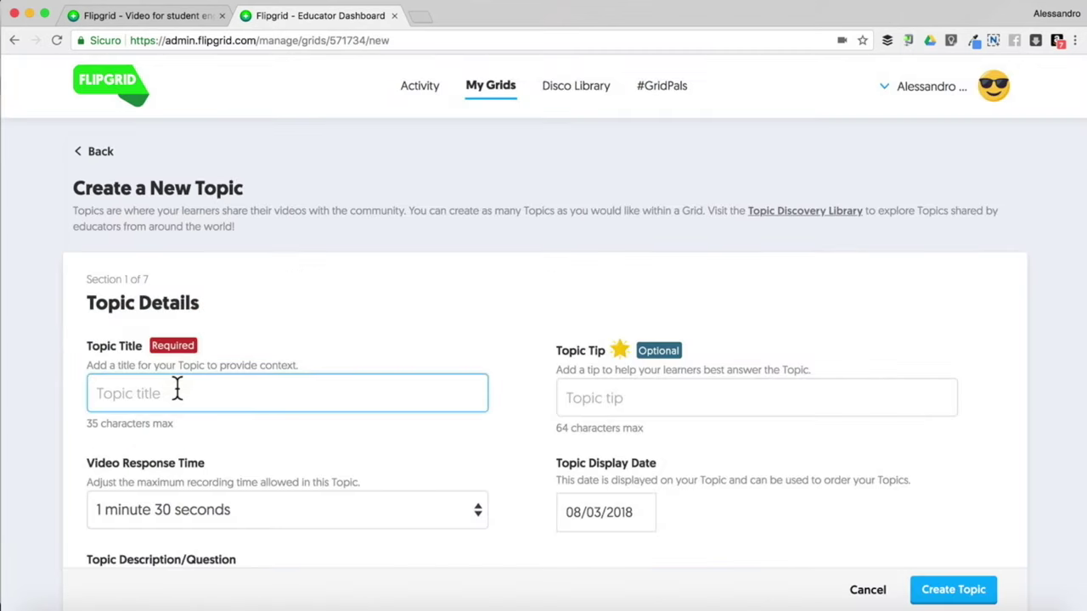
text(P)
key(BackSpace)
text(Descrivi )
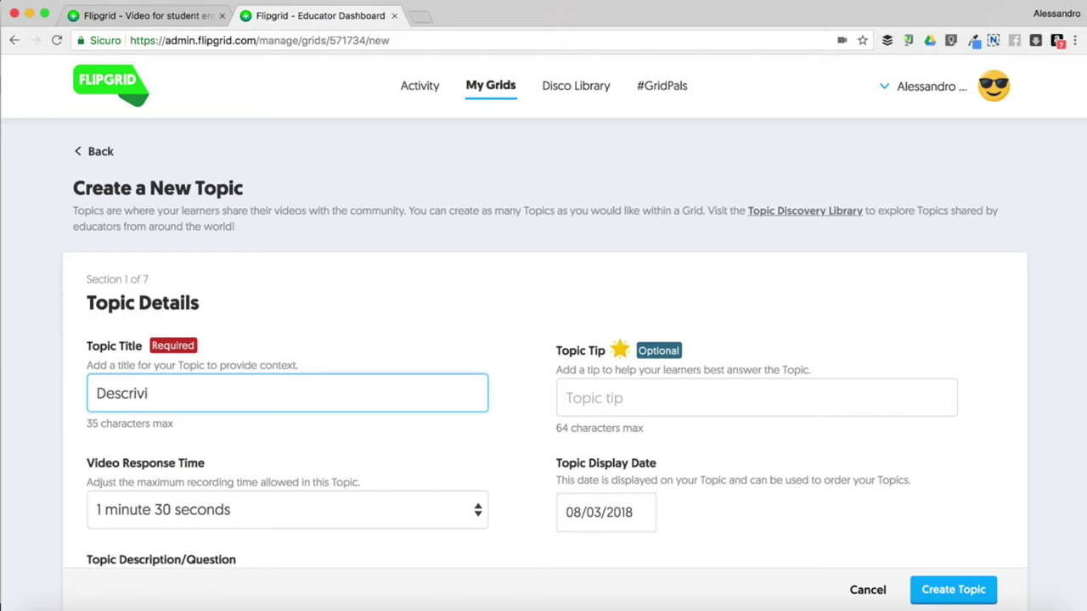
text(la tua camerette)
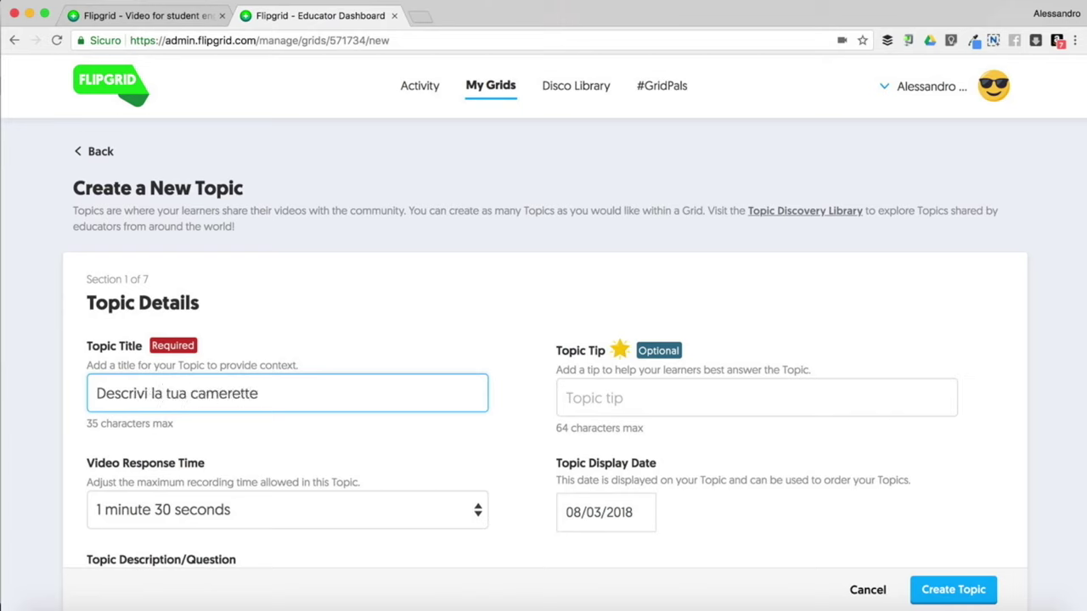
key(BackSpace)
text(a)
Add the topic tip 'Siate sintetici ma chiari'
scroll(544, 339, down, 1)
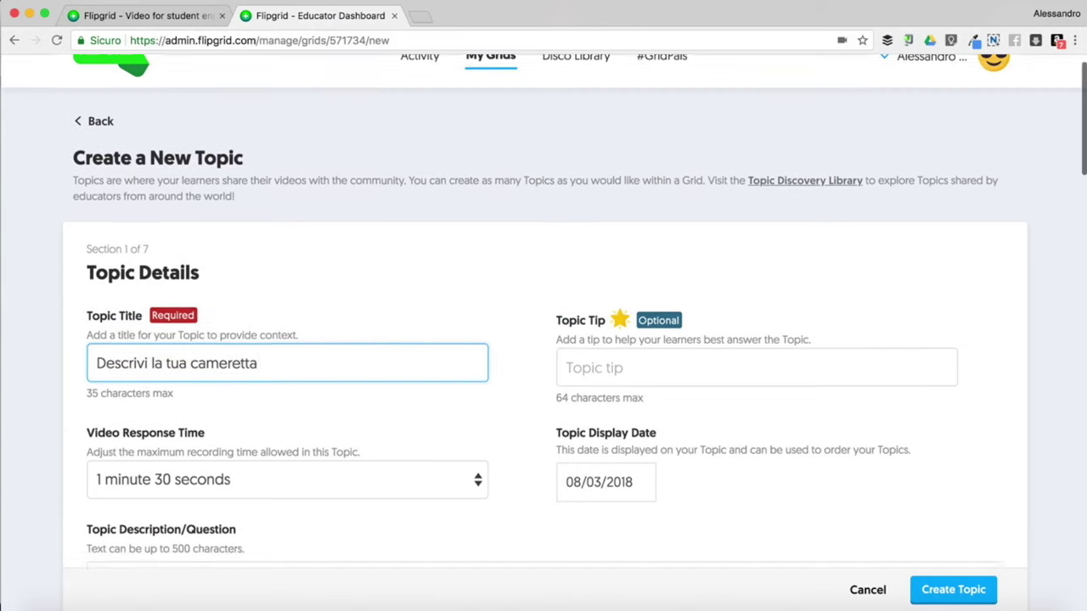
scroll(543, 339, down, 1)
click(596, 335)
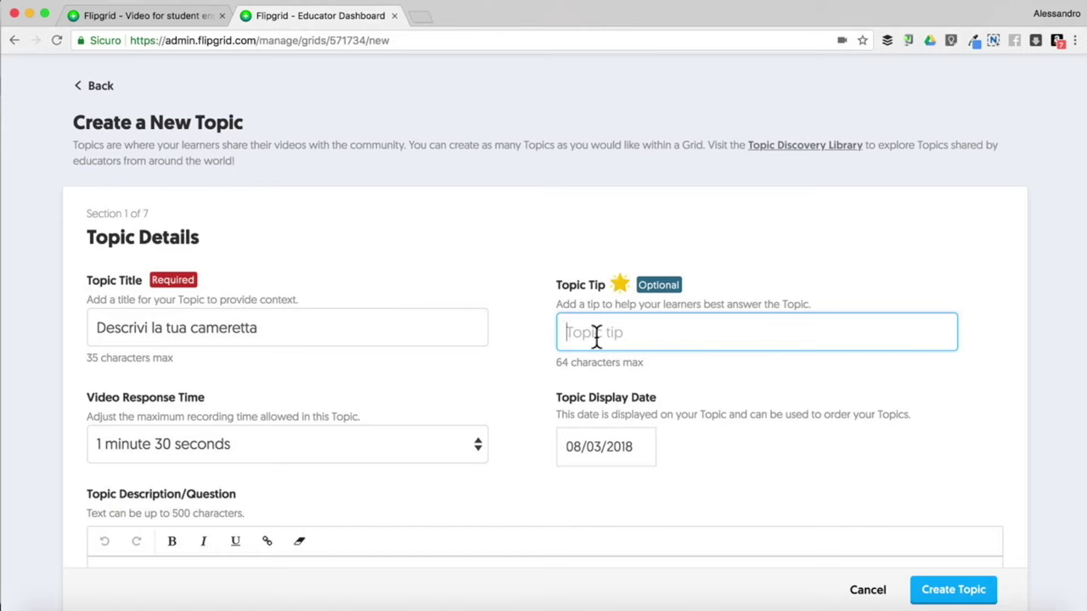
text(Siate sintet)
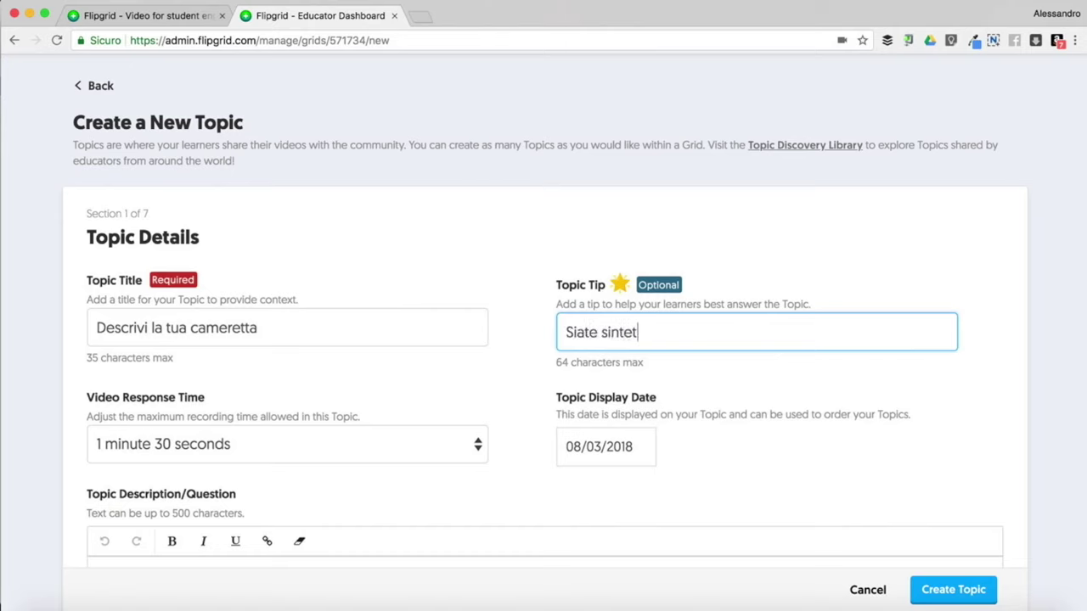
text(ici ma chiari)
scroll(248, 322, down, 3)
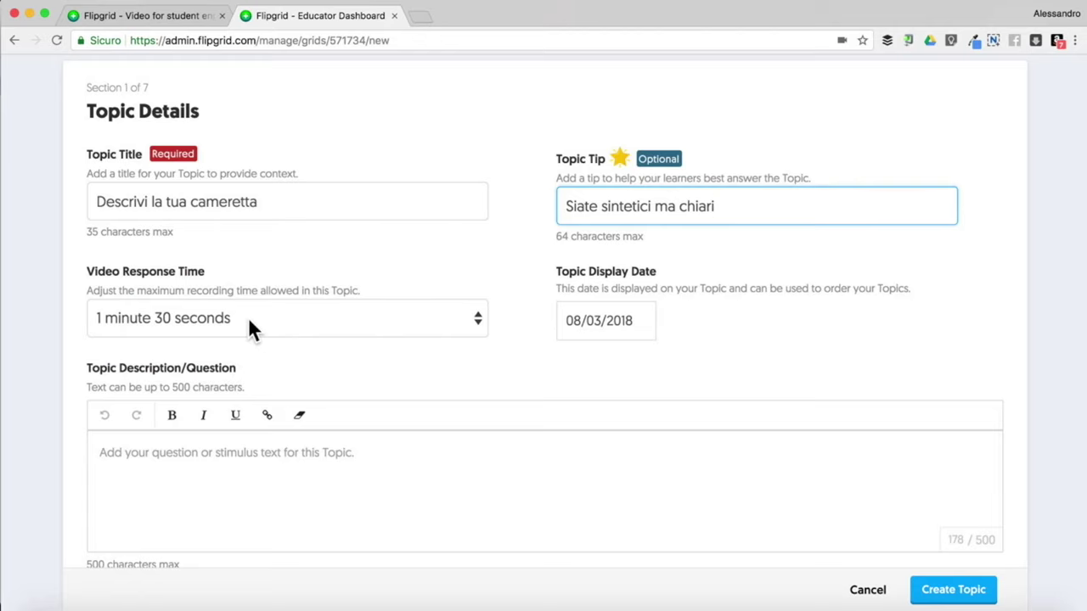
Set the video response time to 2 minutes 30 seconds
click(248, 321)
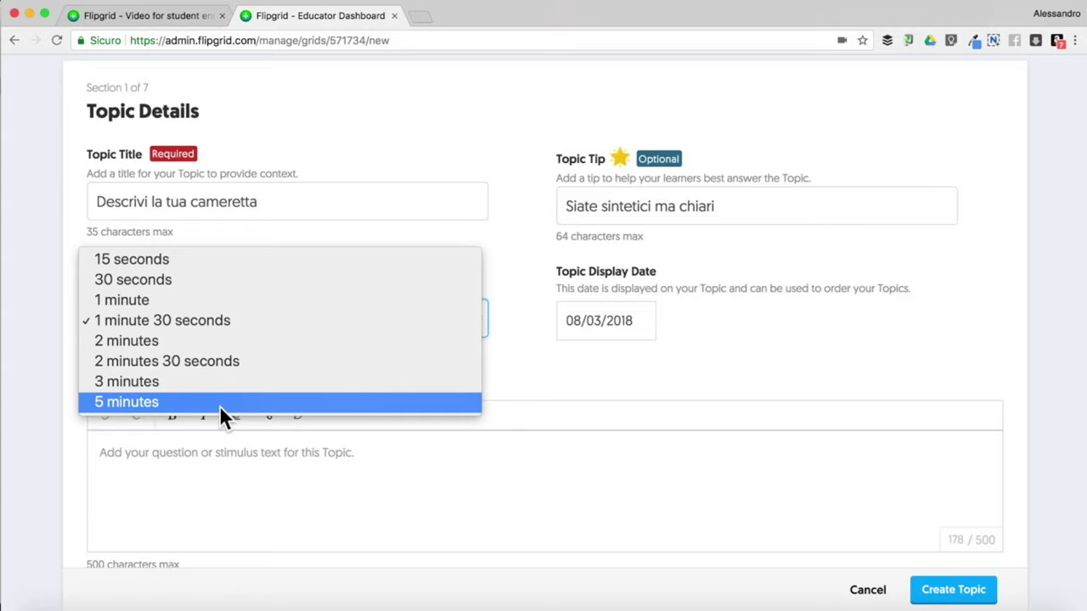
click(165, 360)
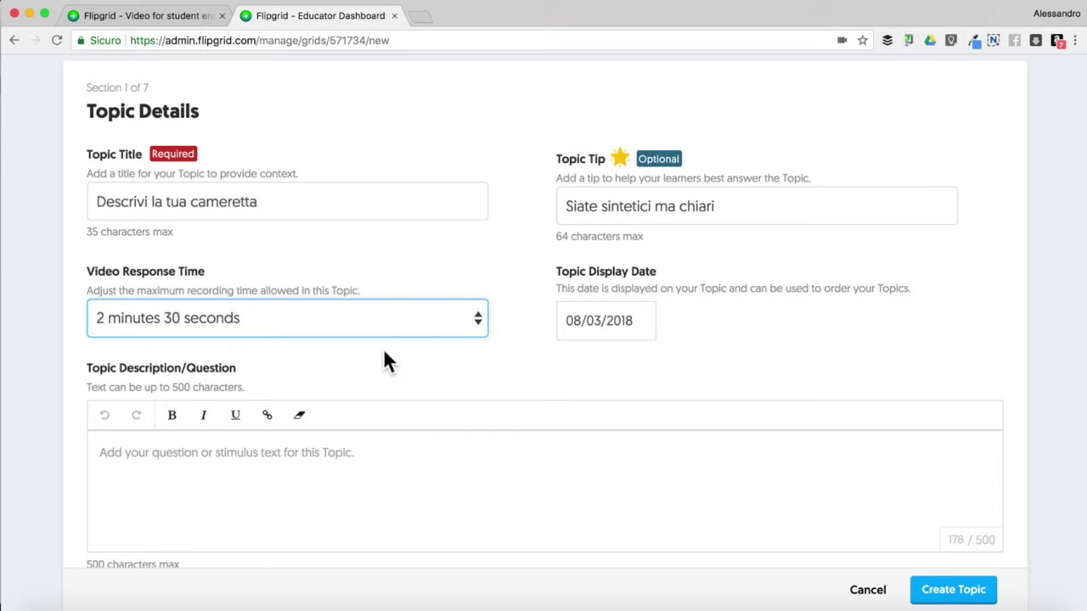
scroll(208, 309, down, 3)
Paste the description 'Descrivi la tua cameretta usando il lessico utilizzato in classe.'
click(186, 263)
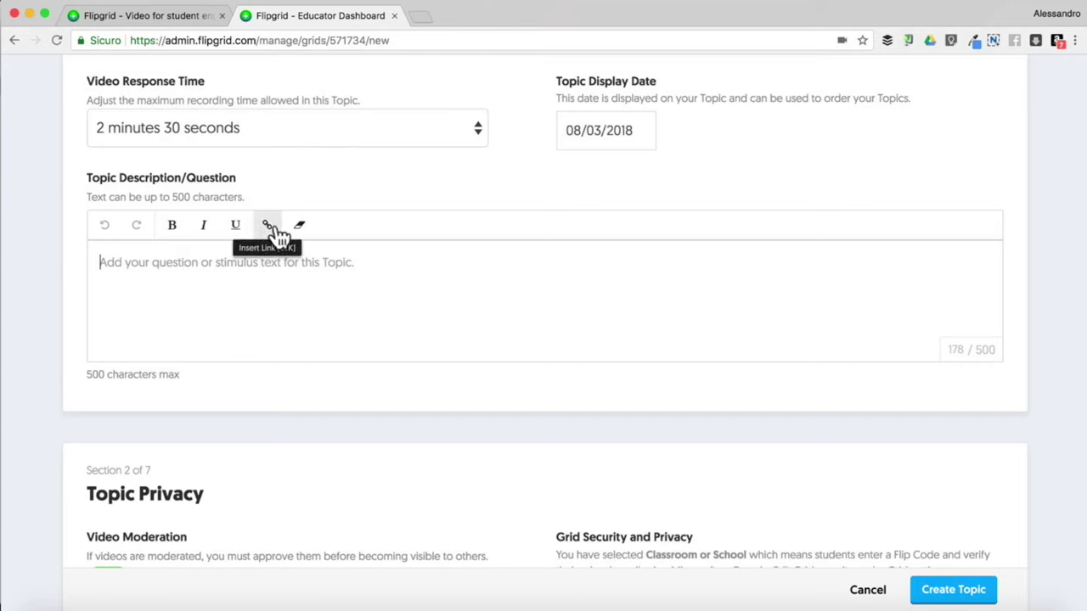
text(Descrivi la tua cameretta usando il lessico utilizzato in classe.)
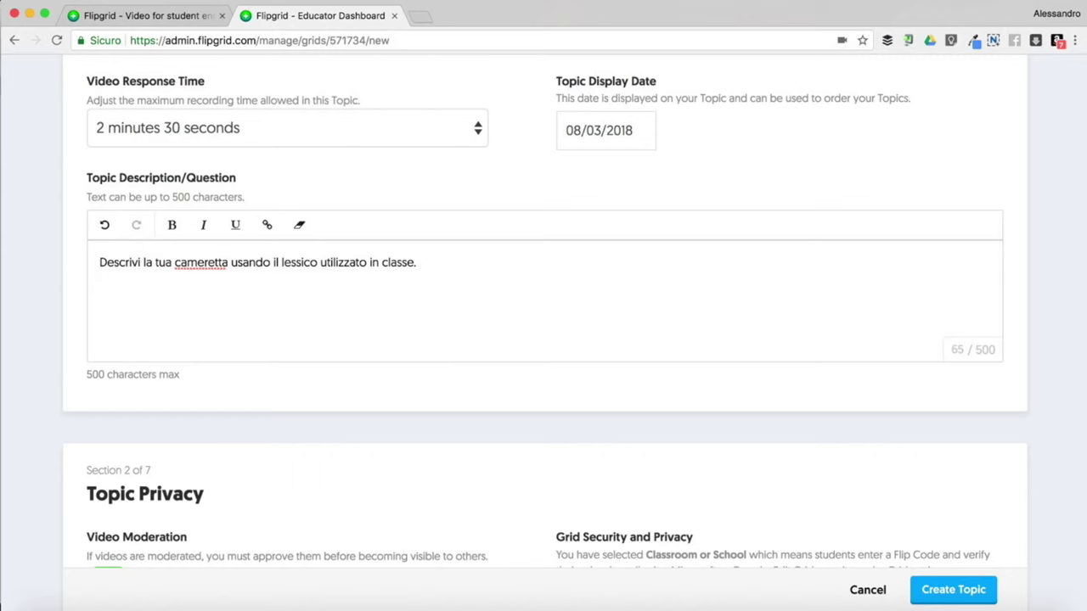
scroll(297, 238, down, 5)
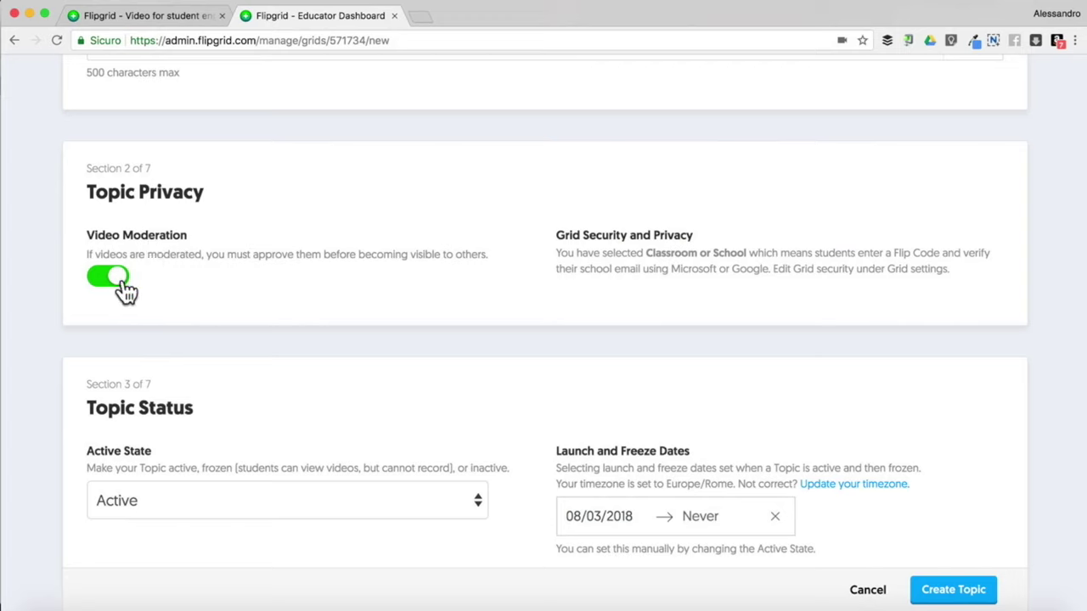
scroll(126, 291, down, 5)
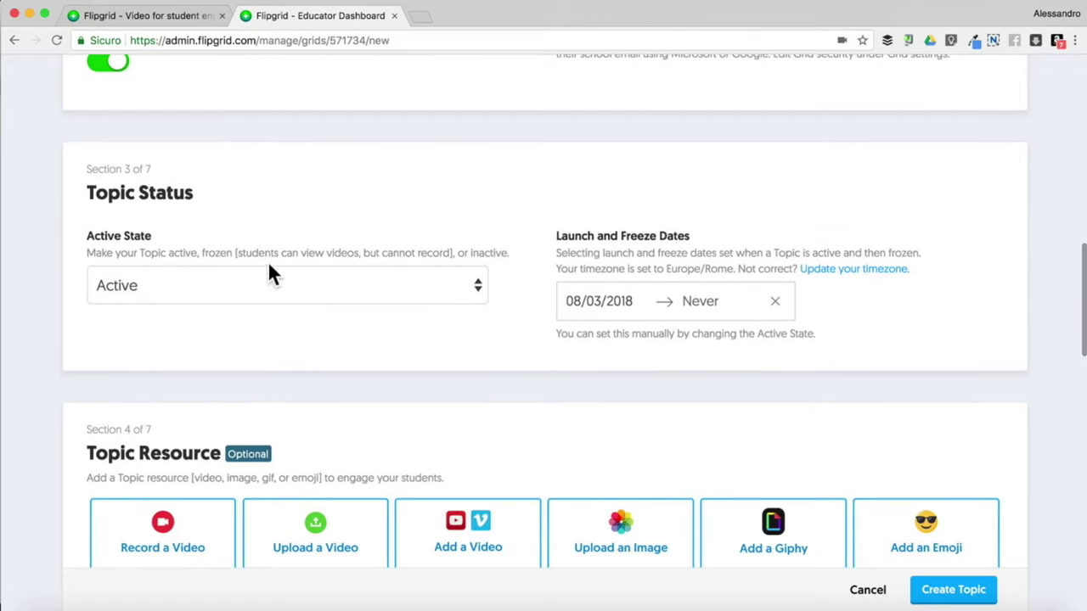
click(185, 284)
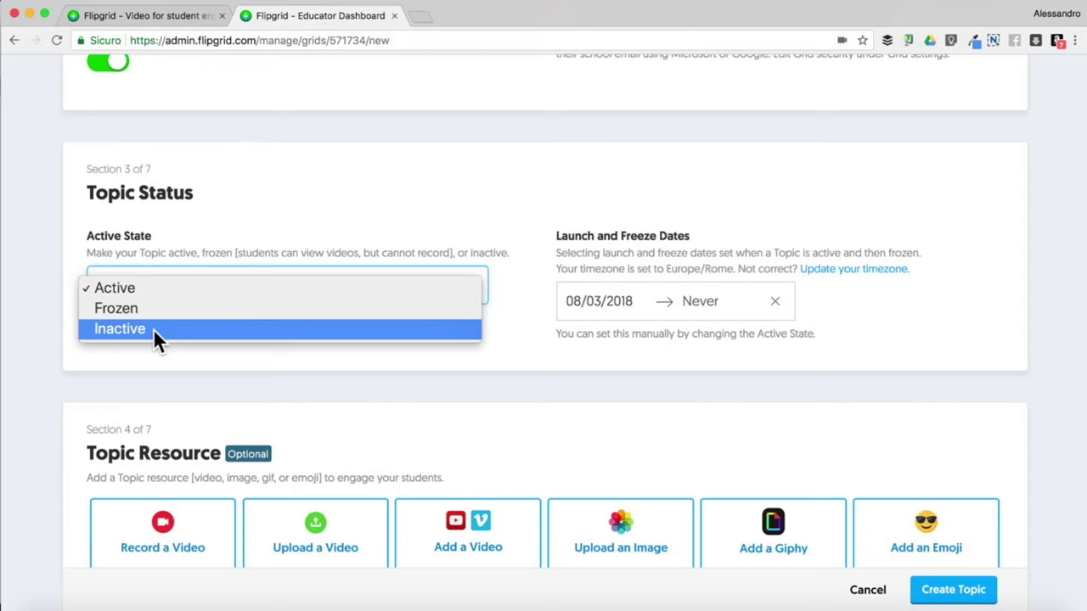
click(228, 216)
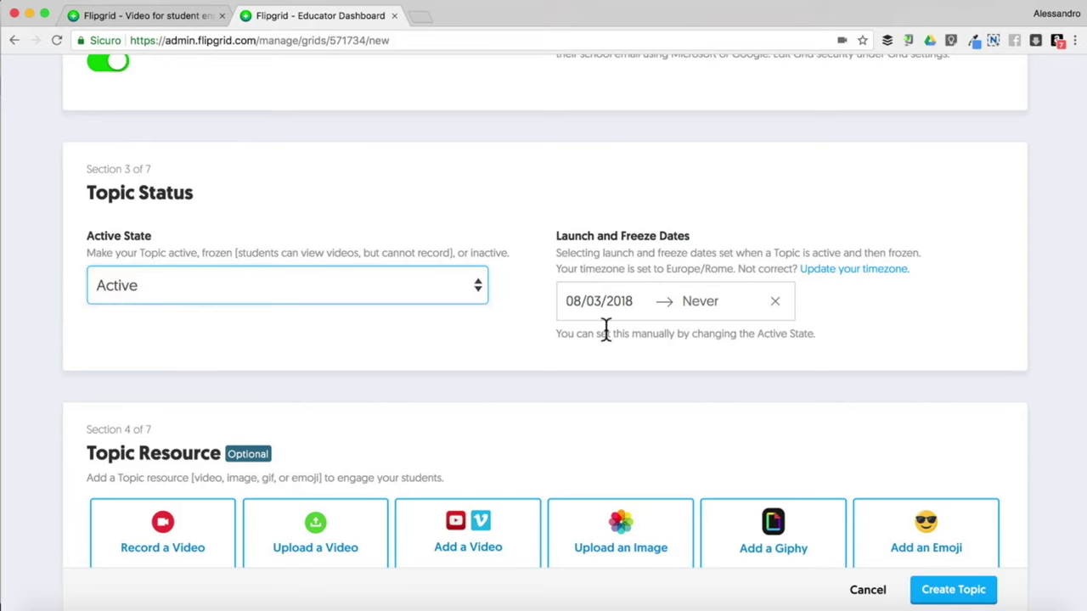
scroll(710, 312, down, 2)
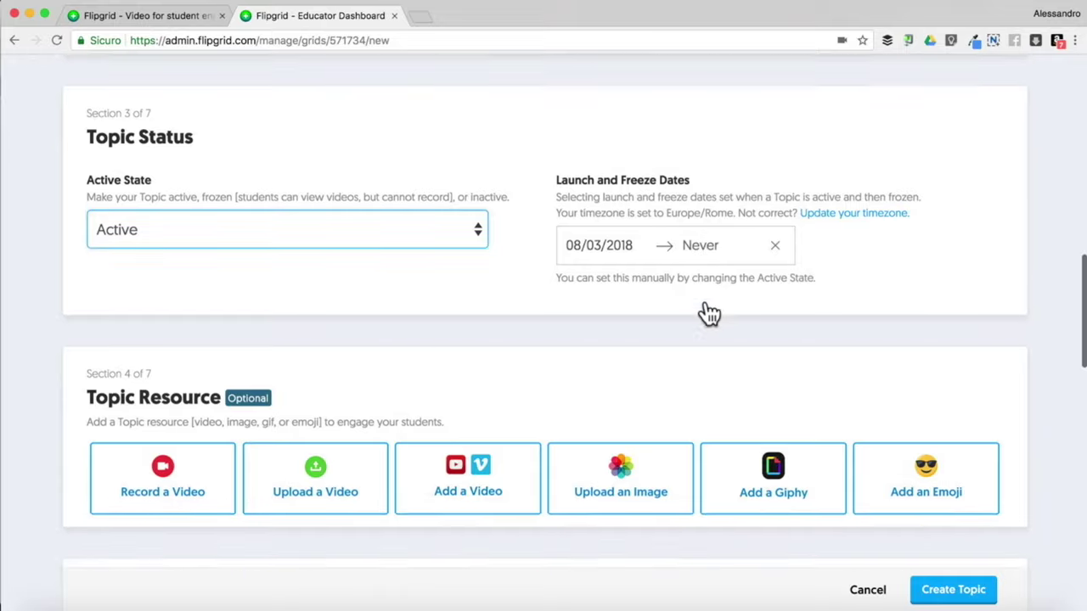
scroll(710, 313, down, 4)
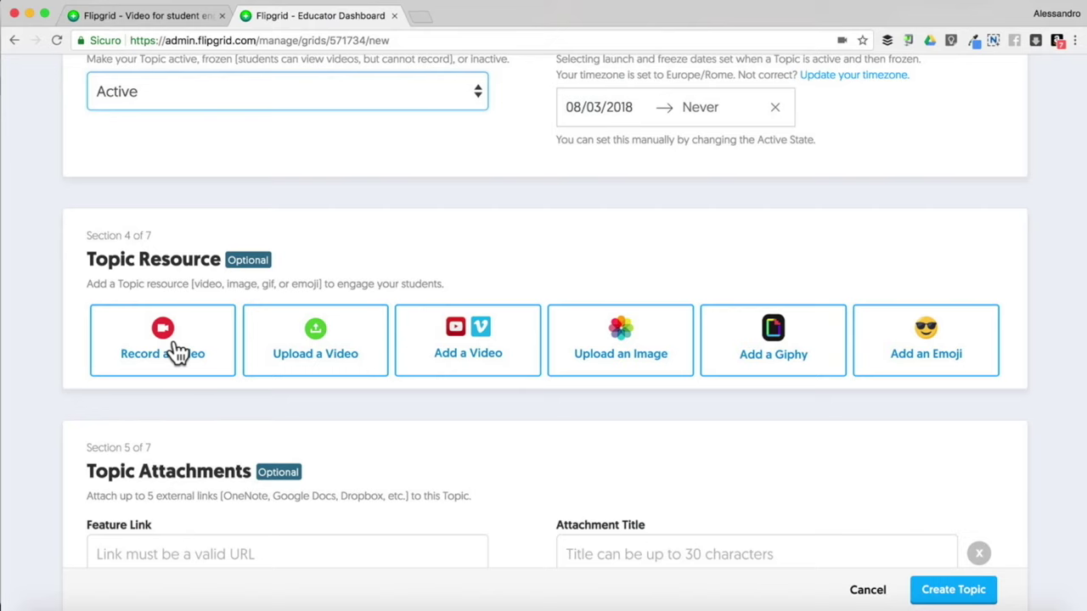
Record a webcam video resource for the topic and review the clip
click(159, 351)
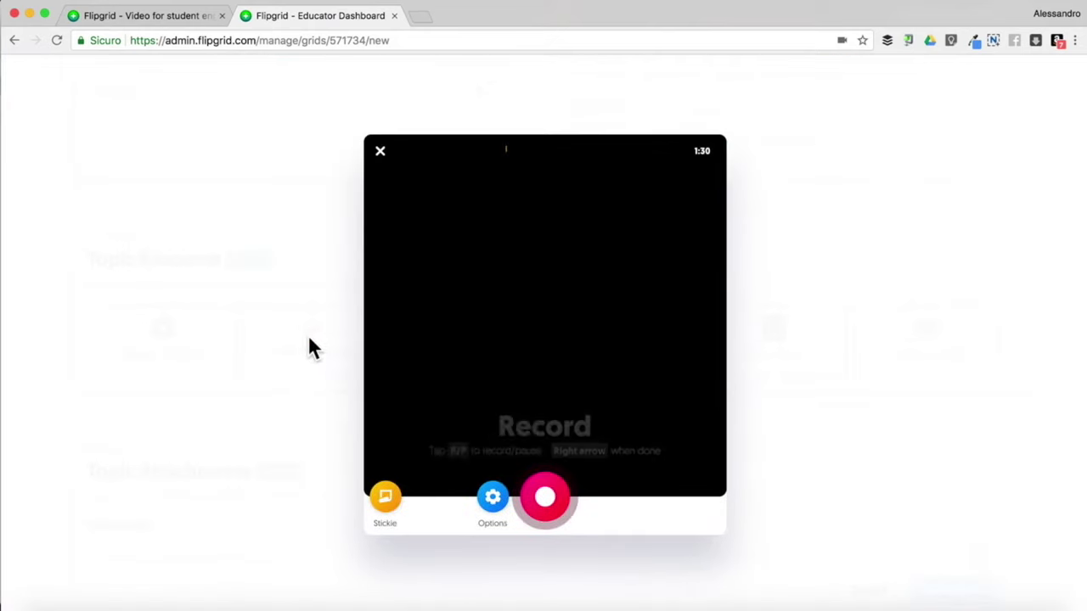
click(544, 503)
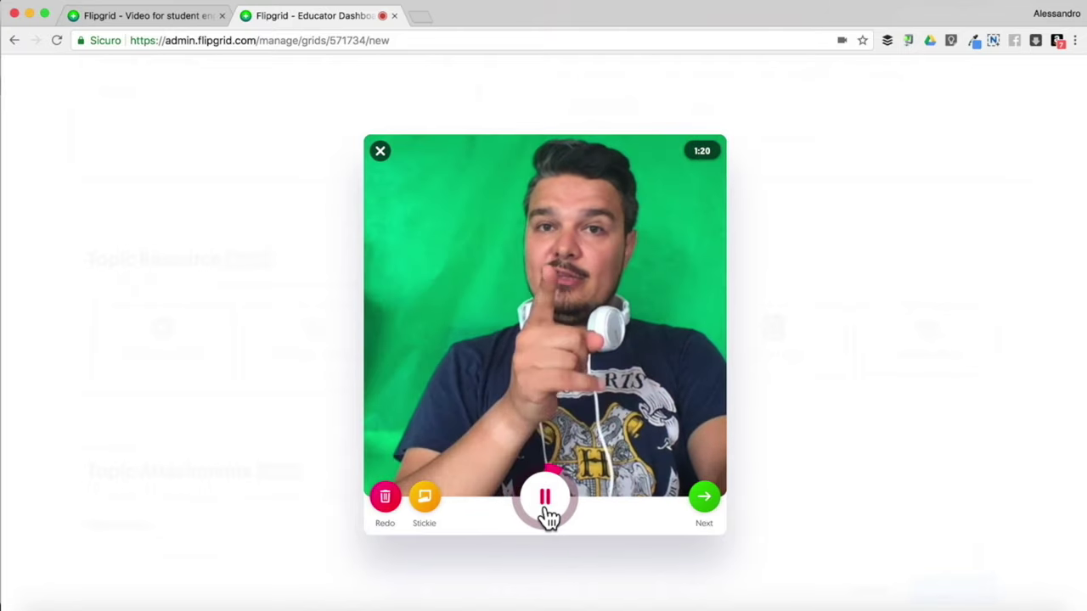
click(546, 507)
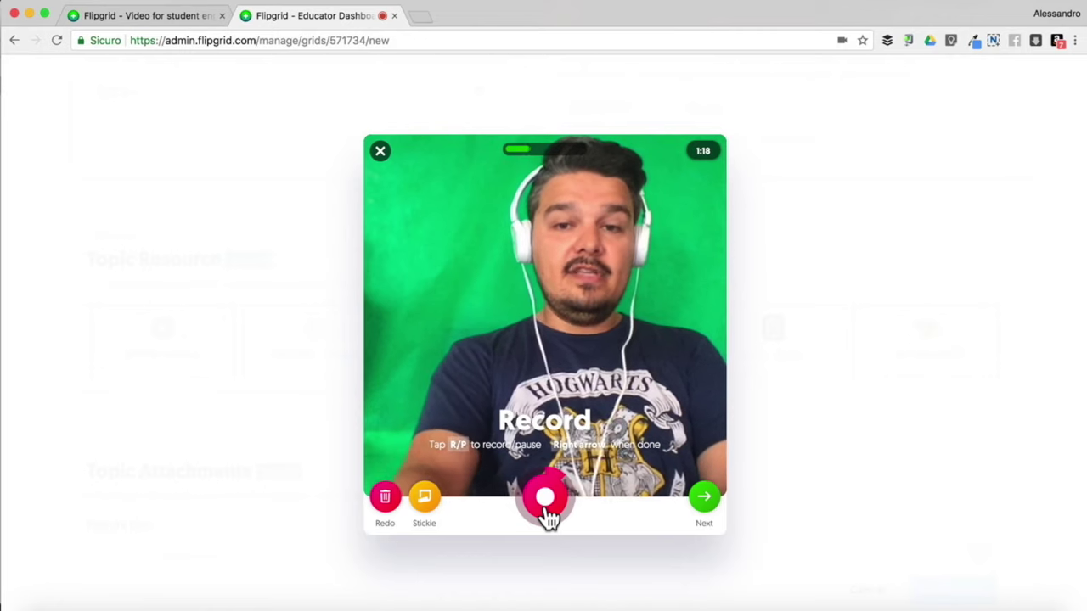
click(704, 499)
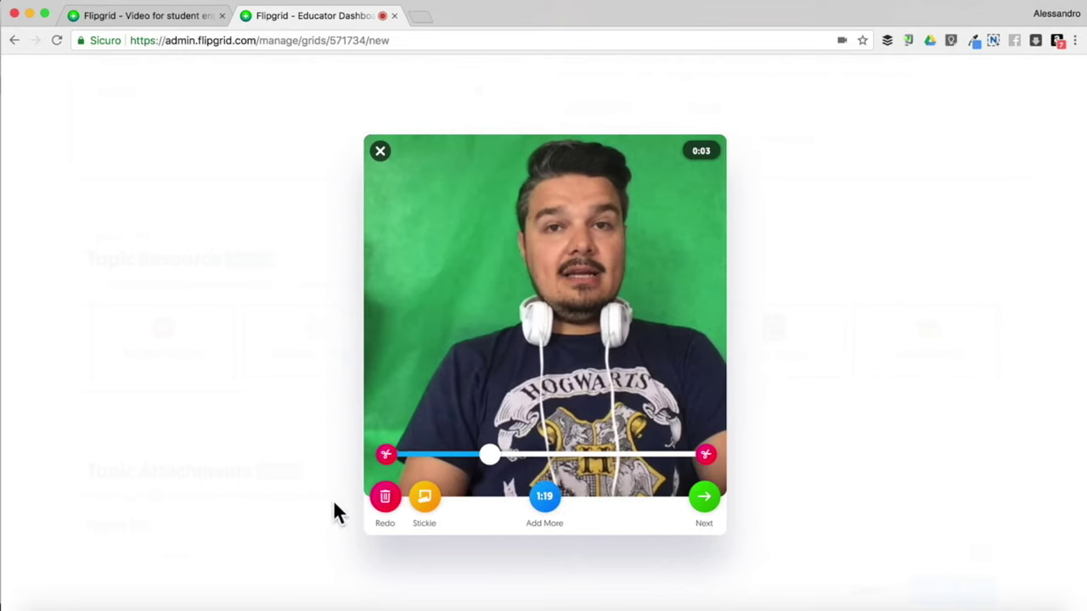
drag(385, 456, 378, 463)
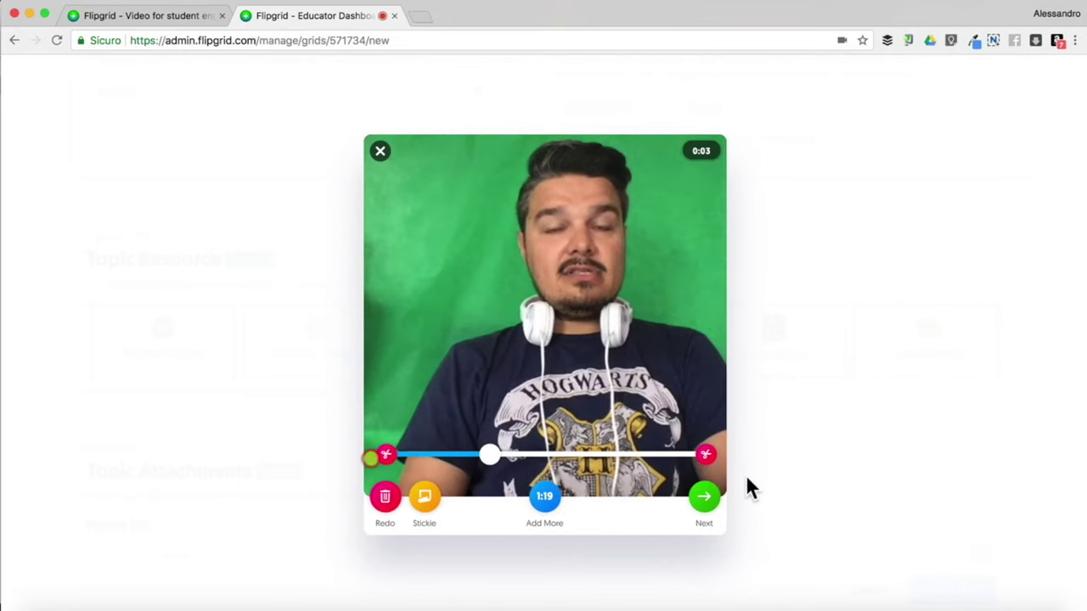
click(546, 499)
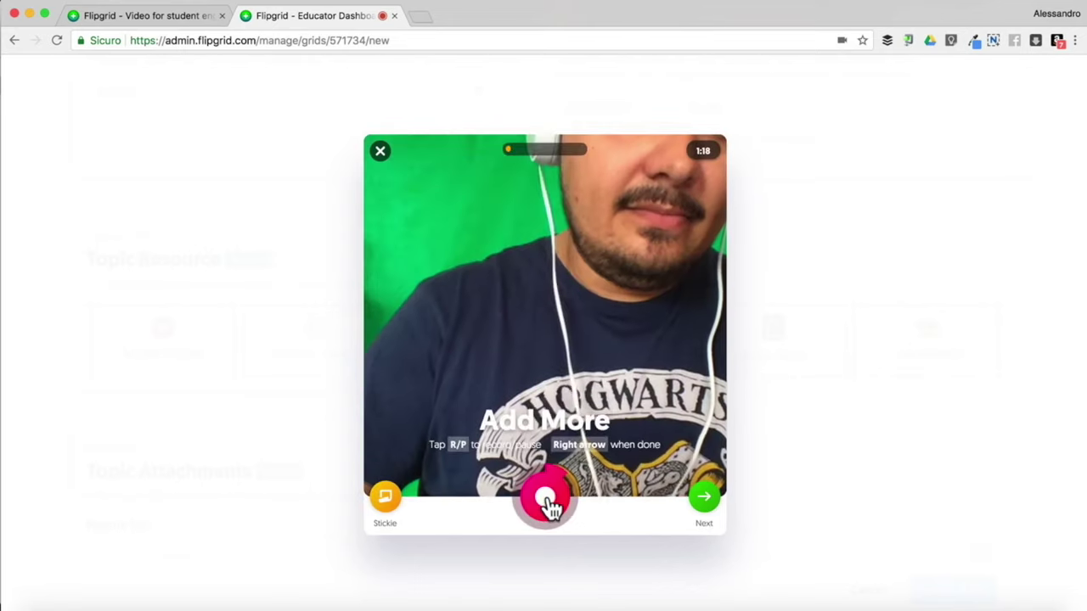
click(704, 499)
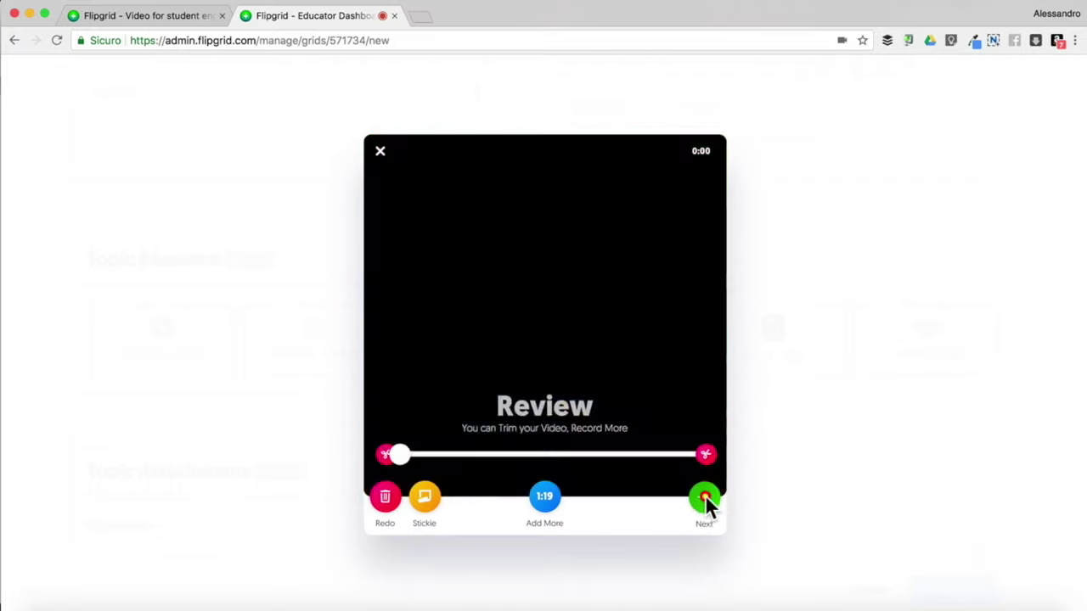
Snap a cover selfie, upload the video, and close the success message
click(705, 499)
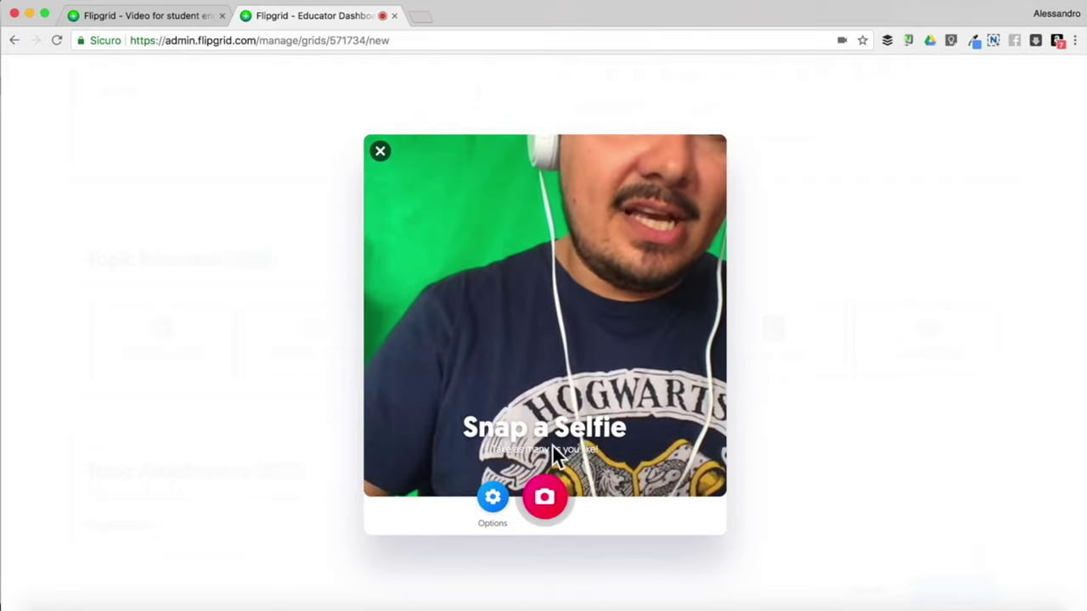
click(544, 497)
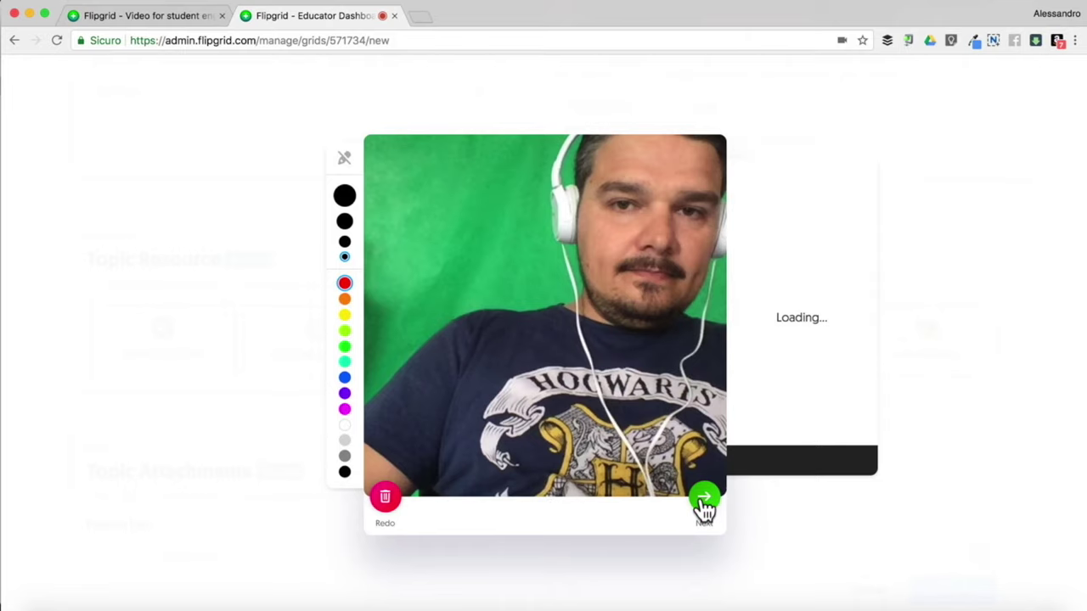
click(703, 499)
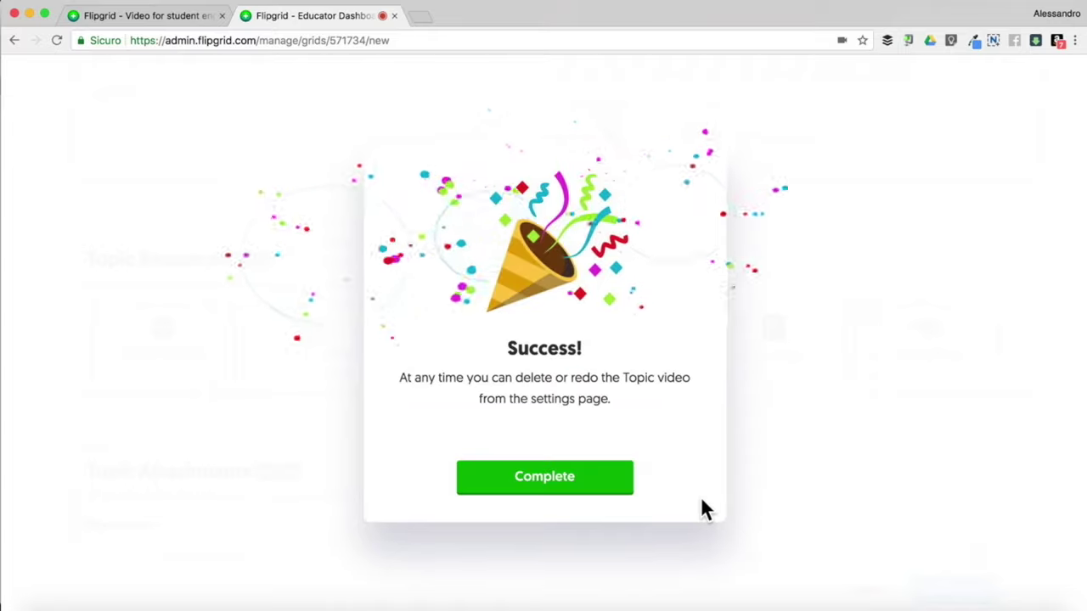
click(557, 479)
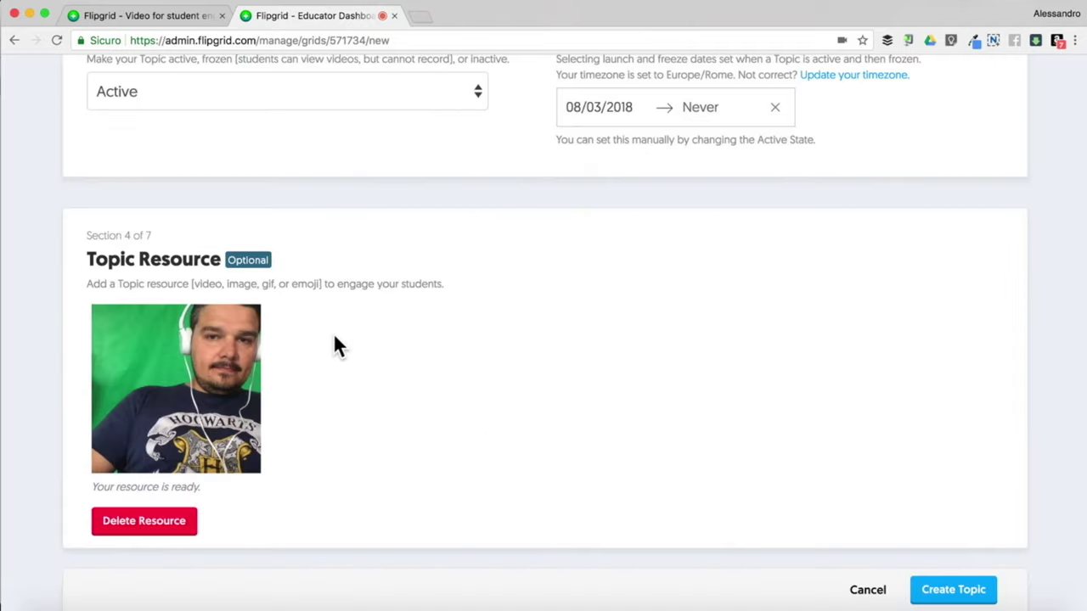
Delete the recorded video from Topic Resource and confirm the deletion
scroll(333, 344, down, 3)
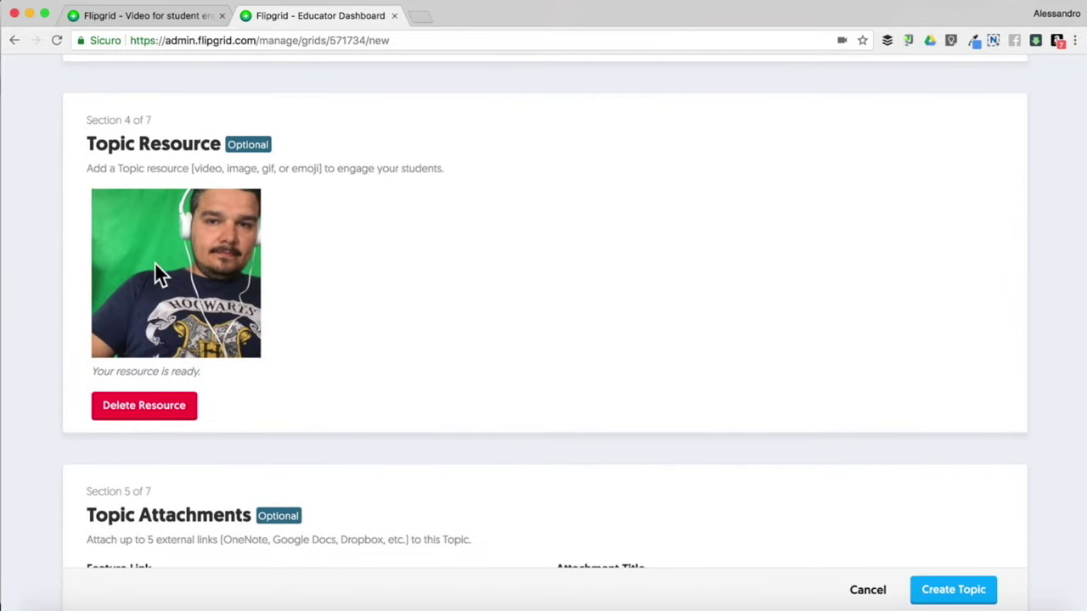
scroll(321, 327, up, 3)
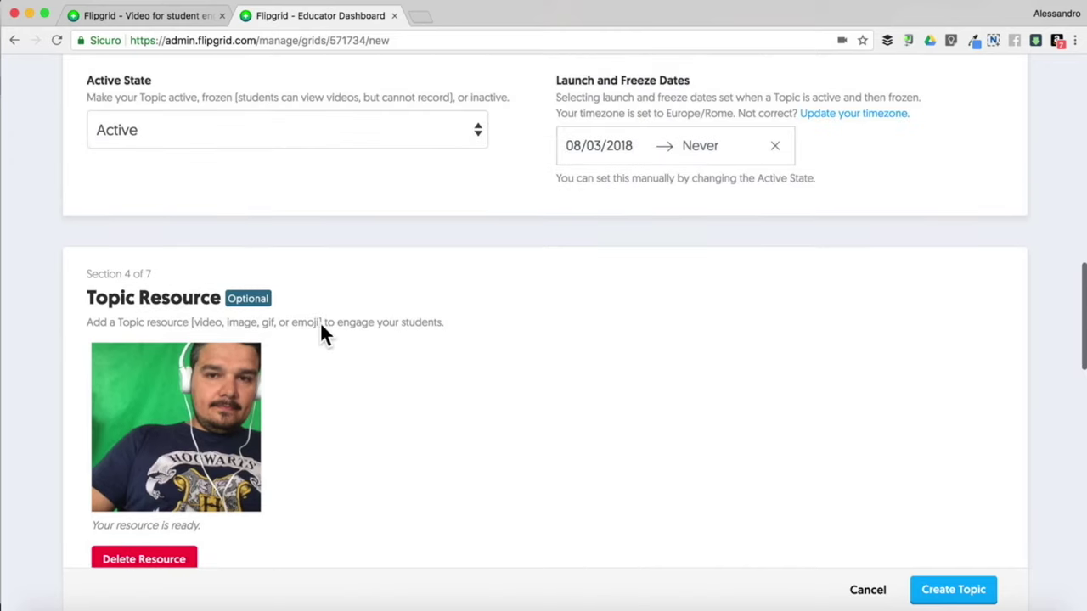
scroll(320, 323, down, 3)
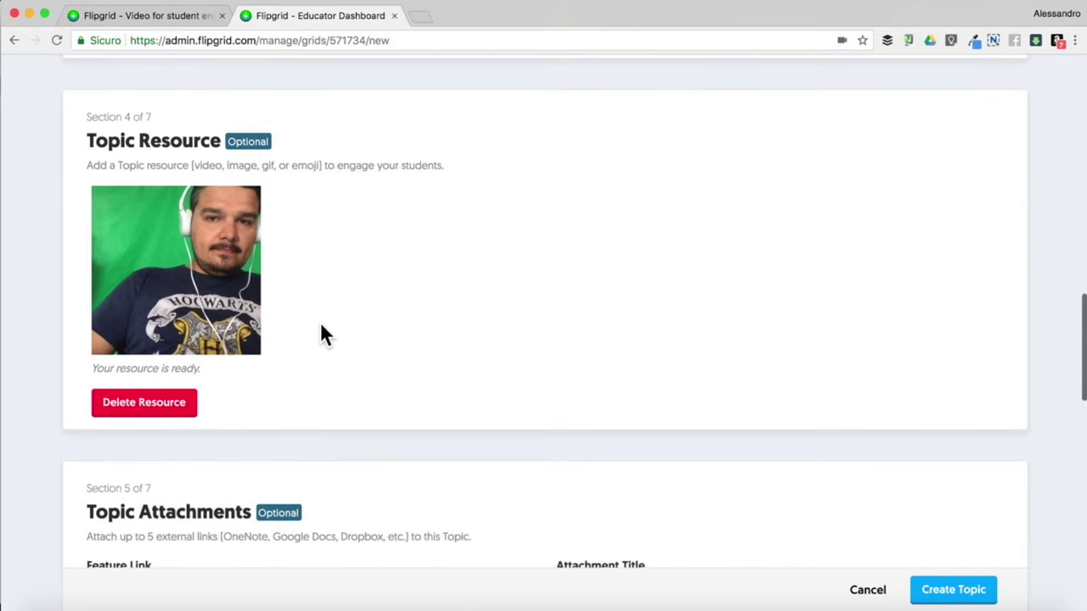
scroll(321, 327, up, 6)
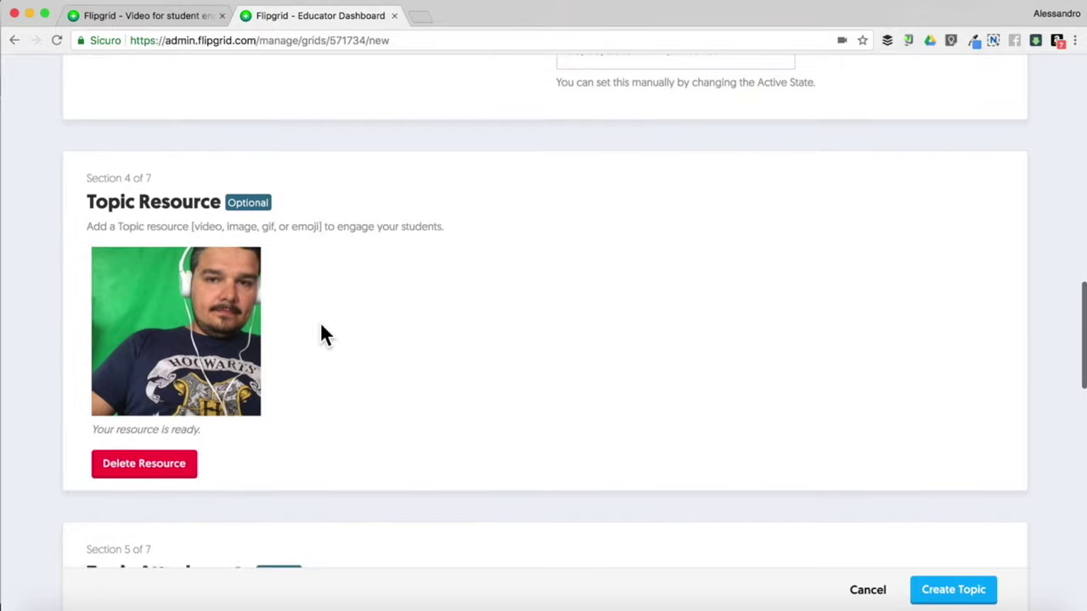
scroll(321, 329, down, 7)
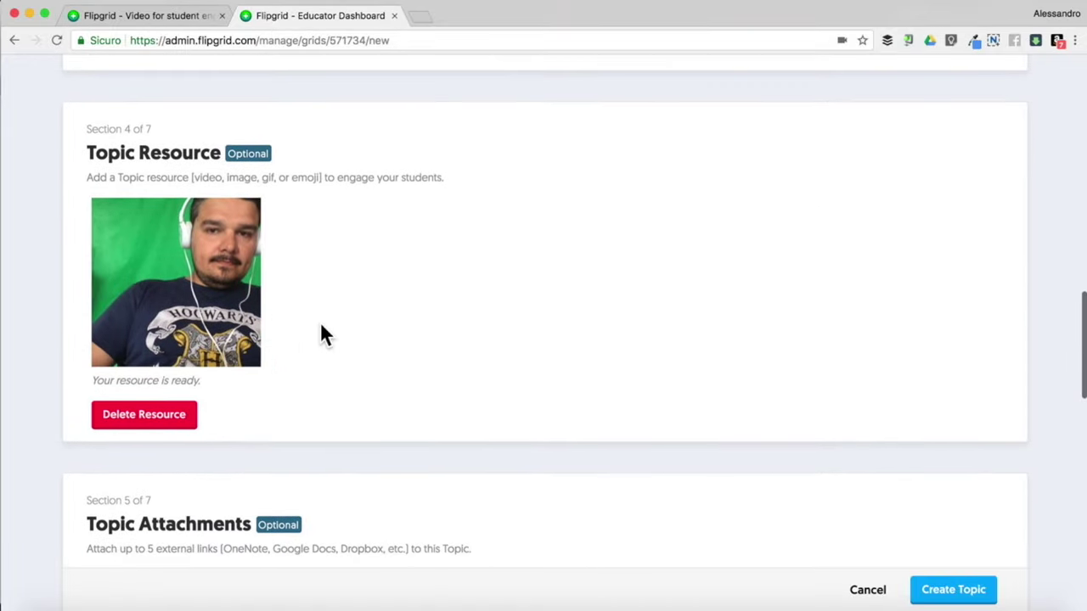
scroll(320, 327, up, 1)
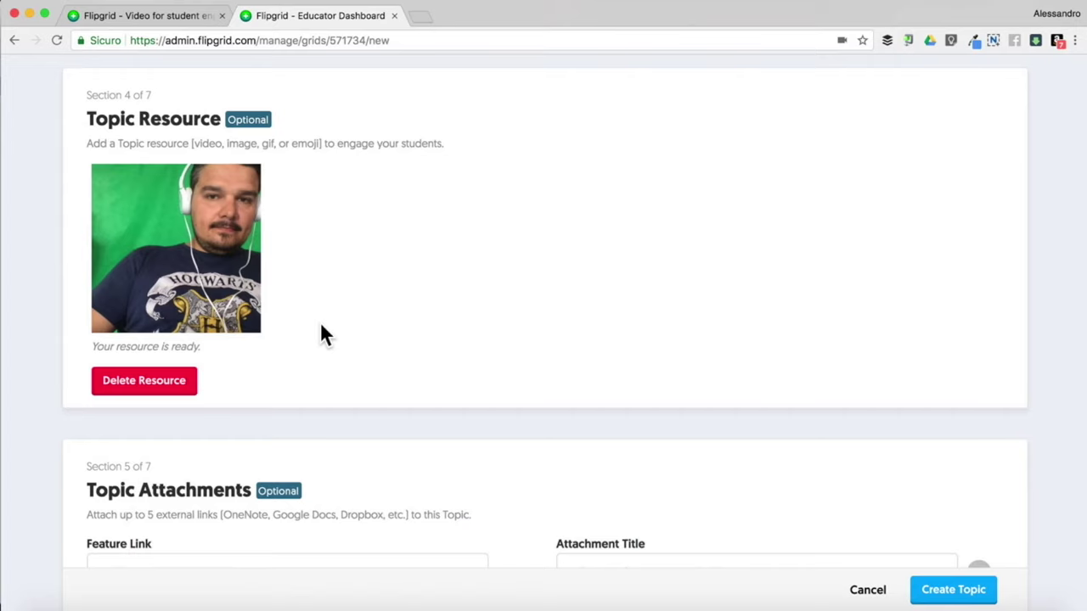
click(148, 385)
click(684, 123)
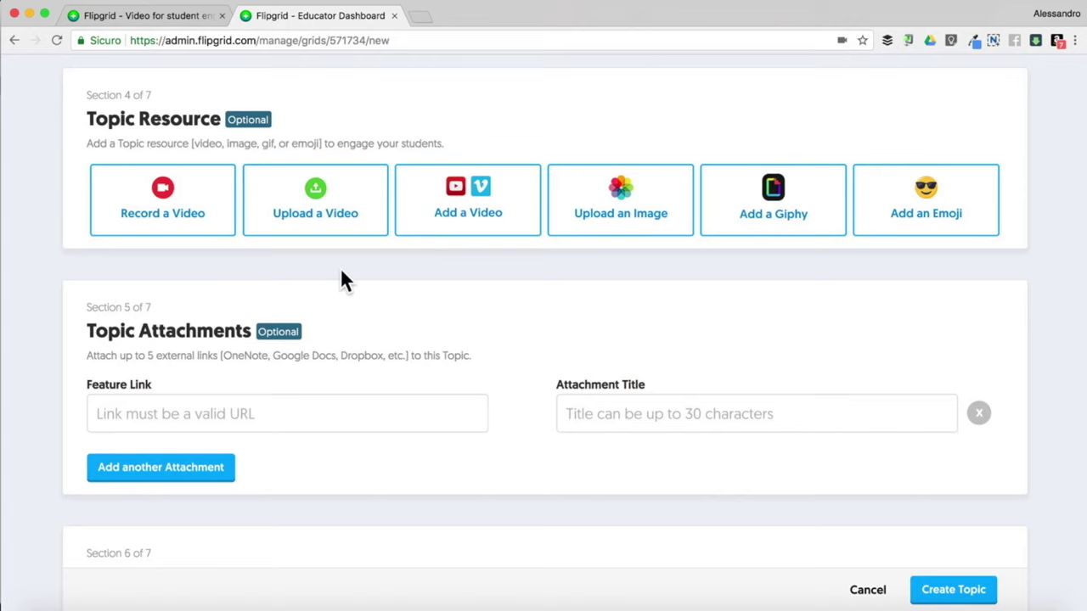
scroll(342, 279, down, 2)
Set Selfie Decorations to None for the topic's videos
click(230, 315)
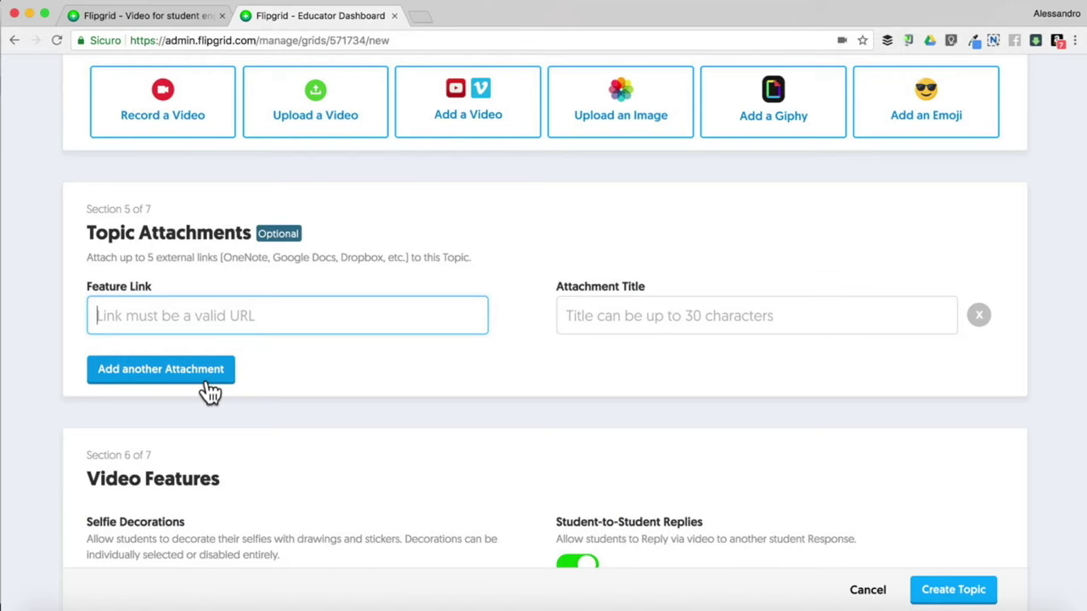
scroll(210, 392, down, 3)
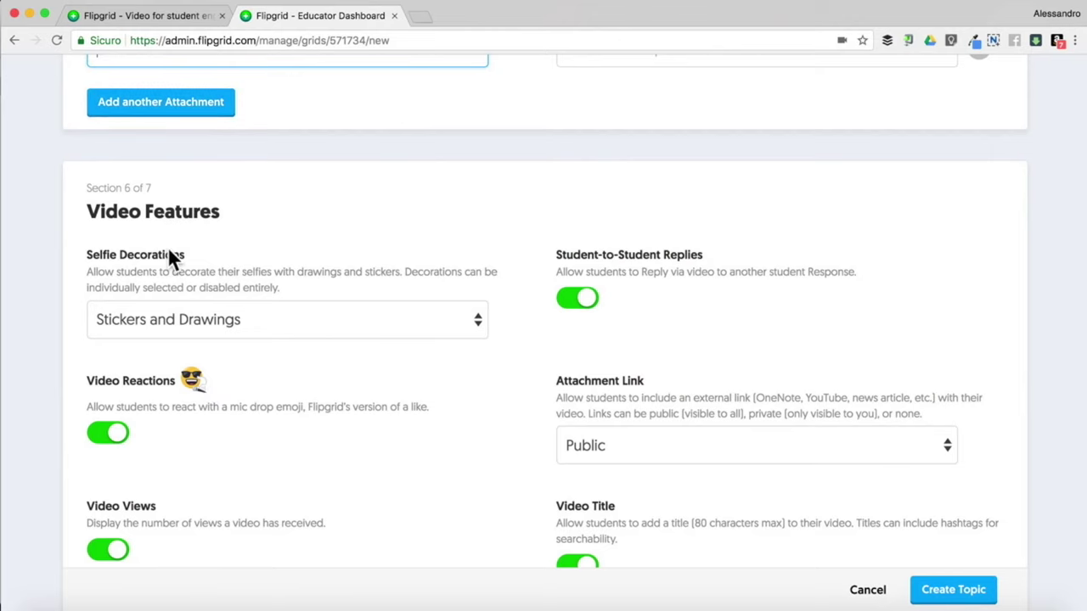
scroll(167, 254, down, 1)
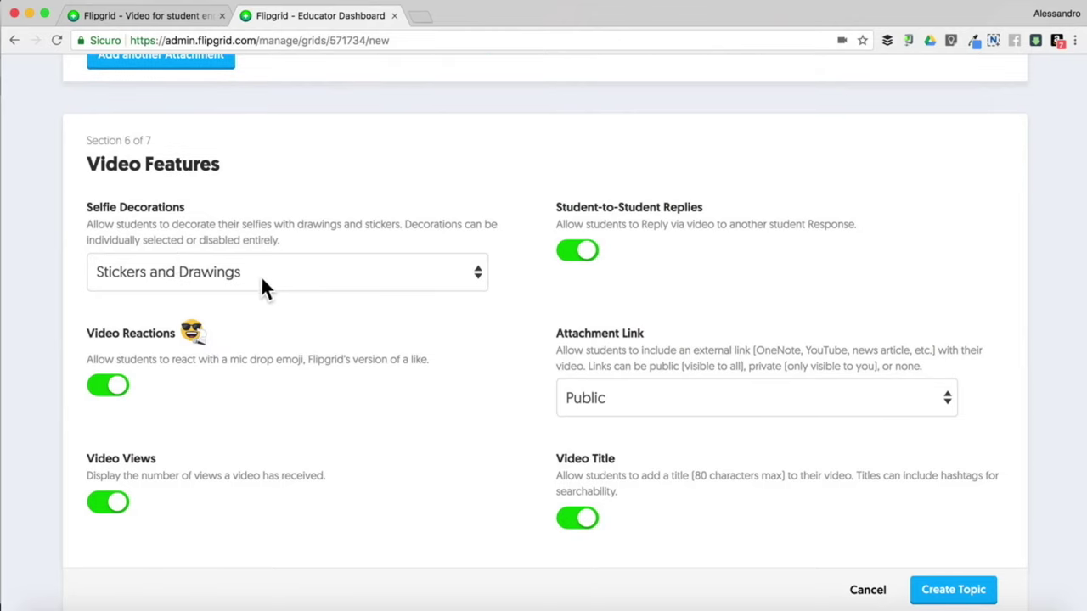
click(263, 287)
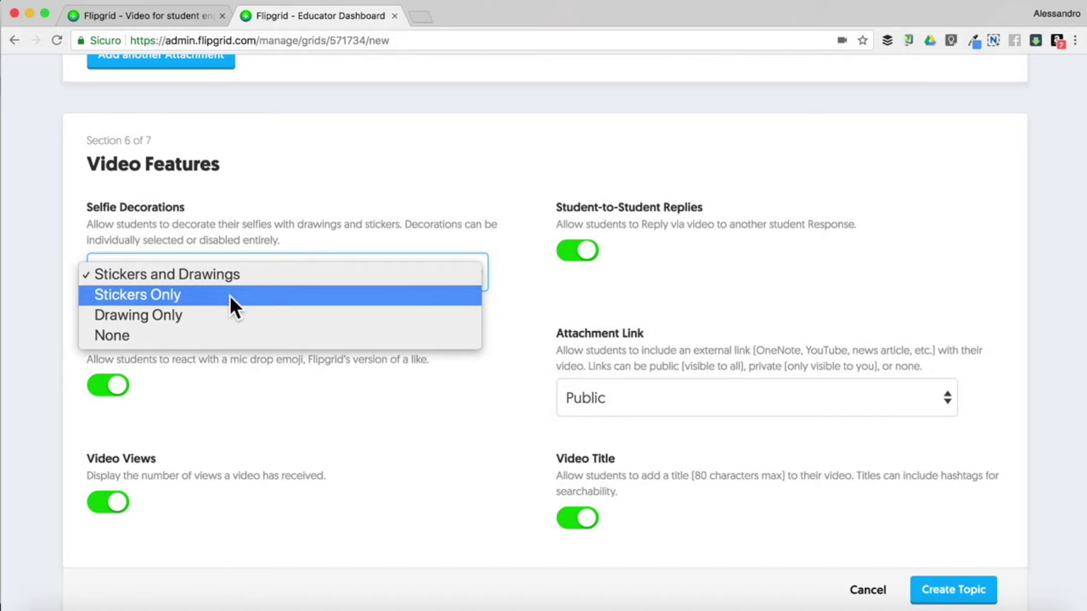
click(151, 334)
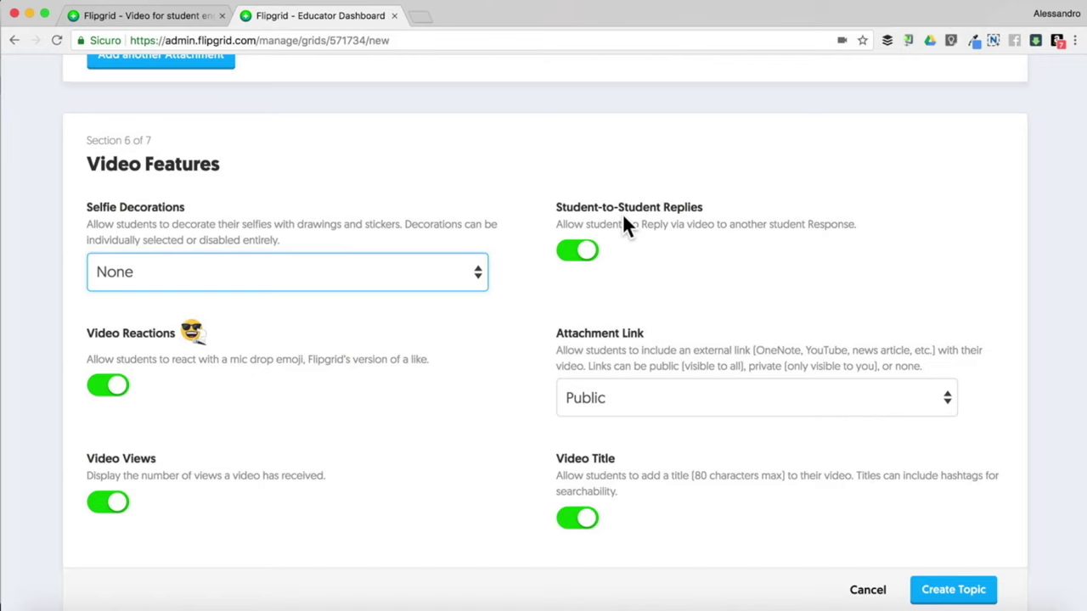
Keep the student attachment link privacy set to Public
scroll(624, 218, down, 3)
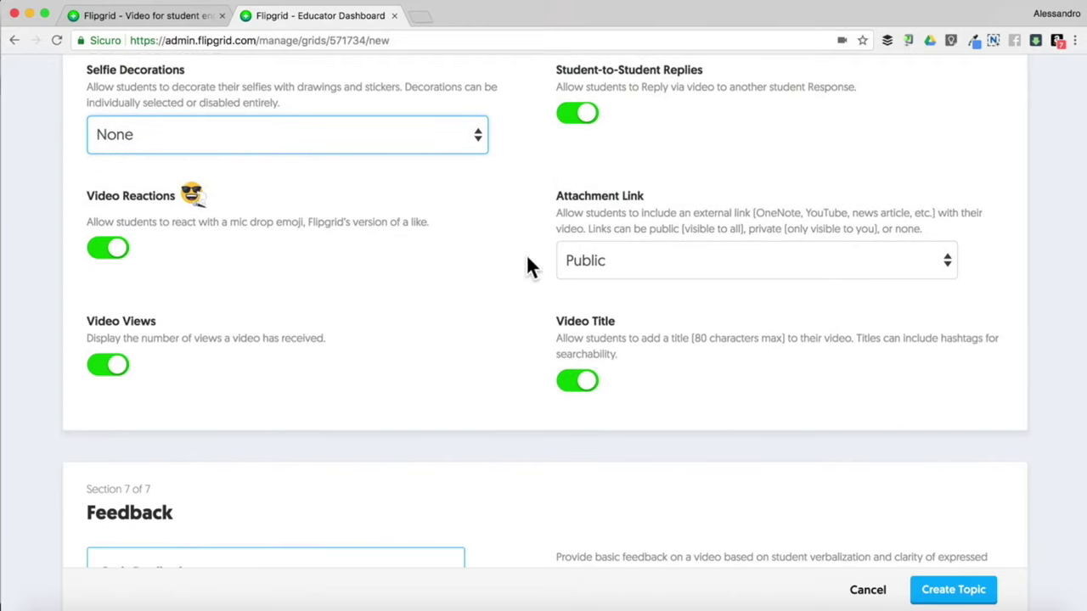
click(614, 261)
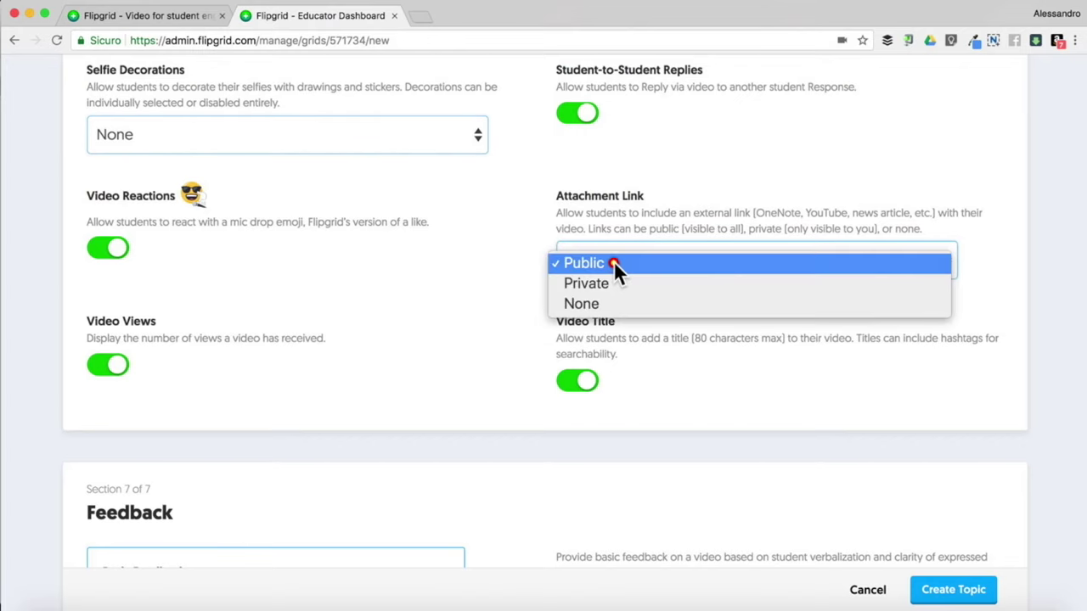
click(510, 262)
scroll(512, 268, down, 5)
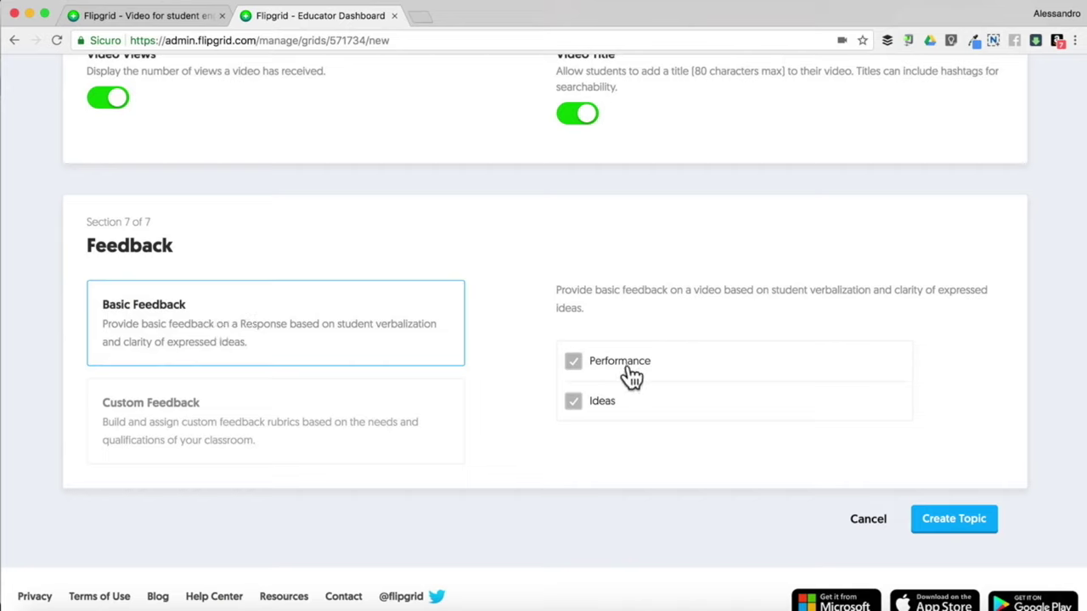
Try adding a criterion under Custom Feedback
click(258, 421)
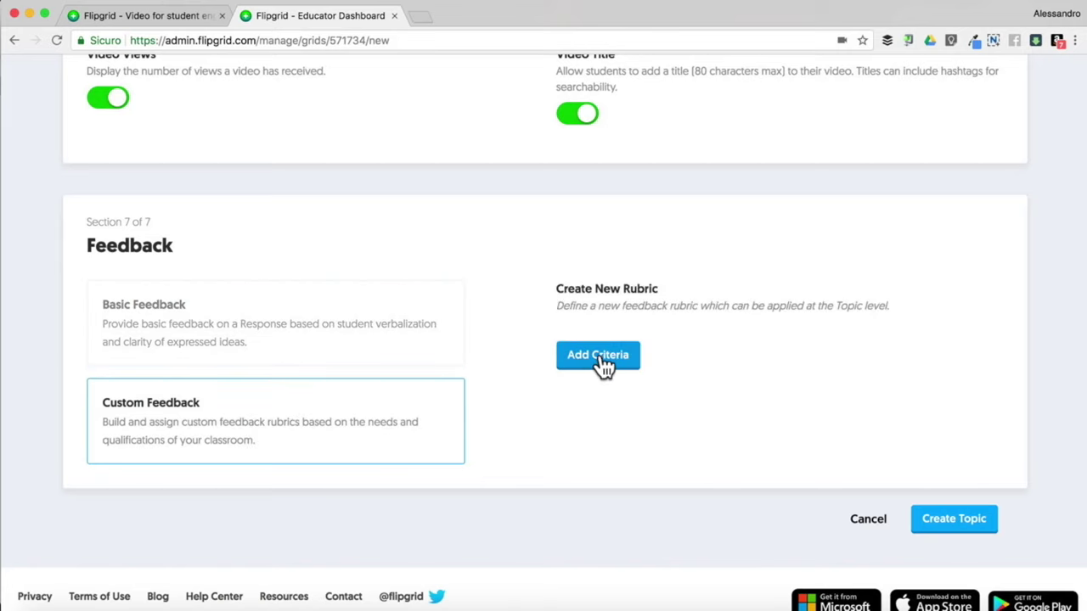
click(599, 356)
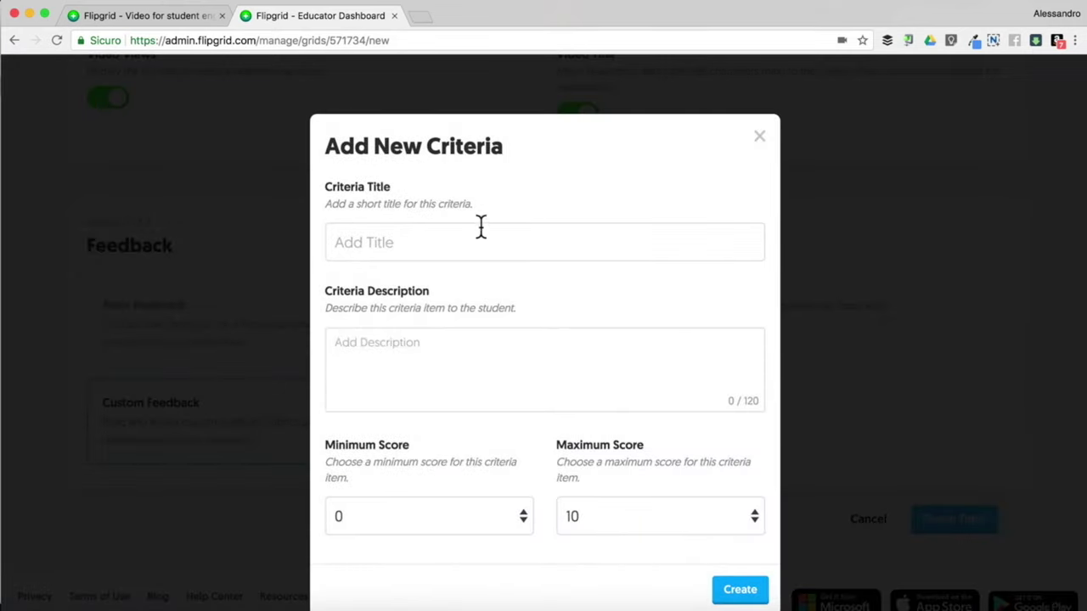
click(431, 240)
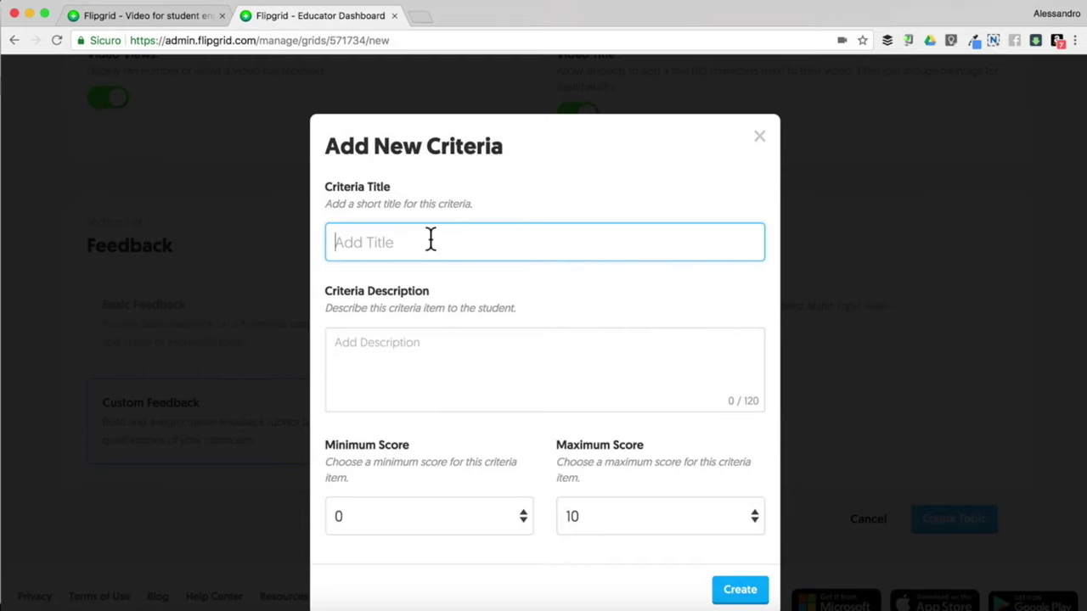
Discard the criterion, revert to Basic Feedback, and create the topic
click(758, 136)
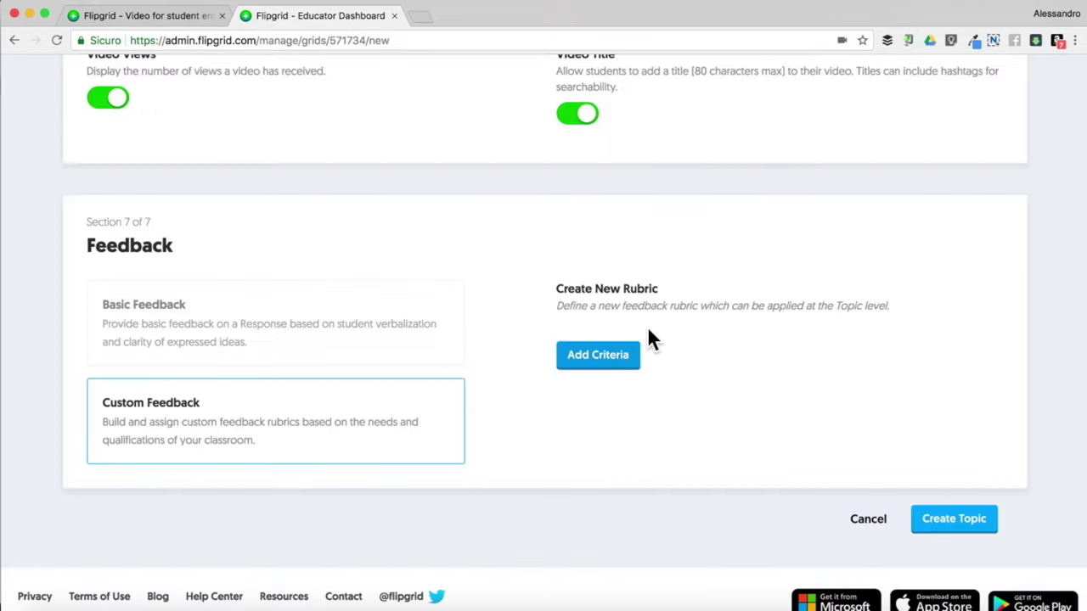
click(270, 324)
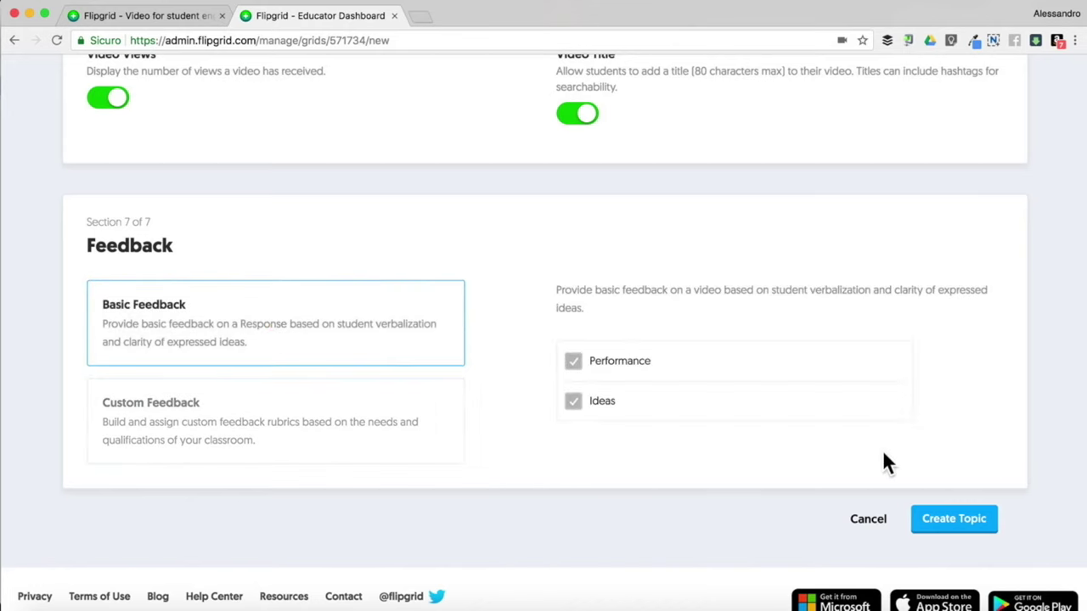
click(975, 527)
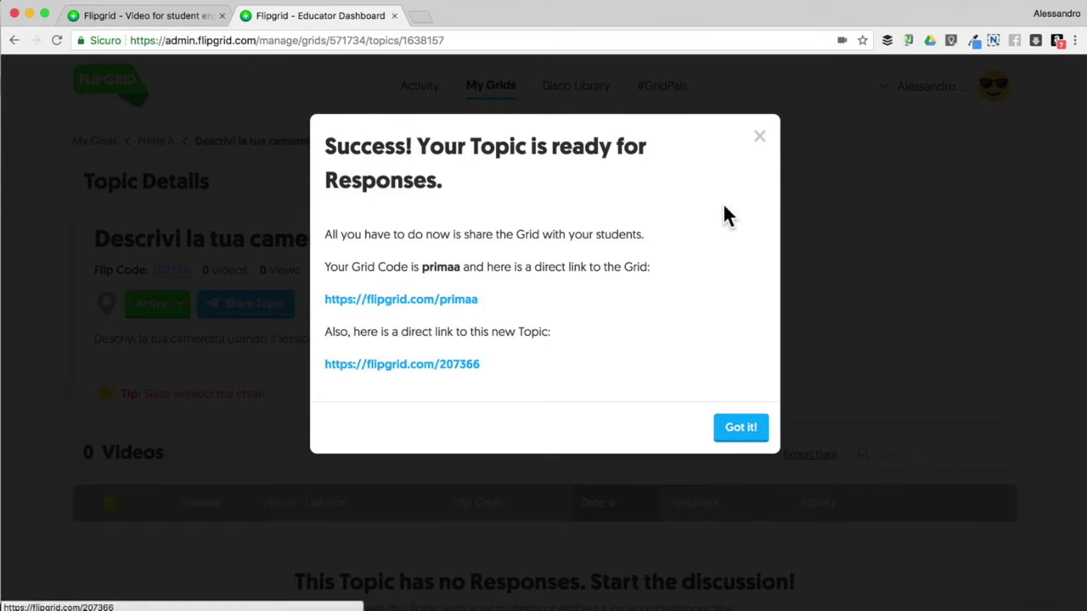
Close the success message and review Prima A's three topics, including Descrivi la tua cameretta
click(764, 140)
scroll(504, 420, down, 2)
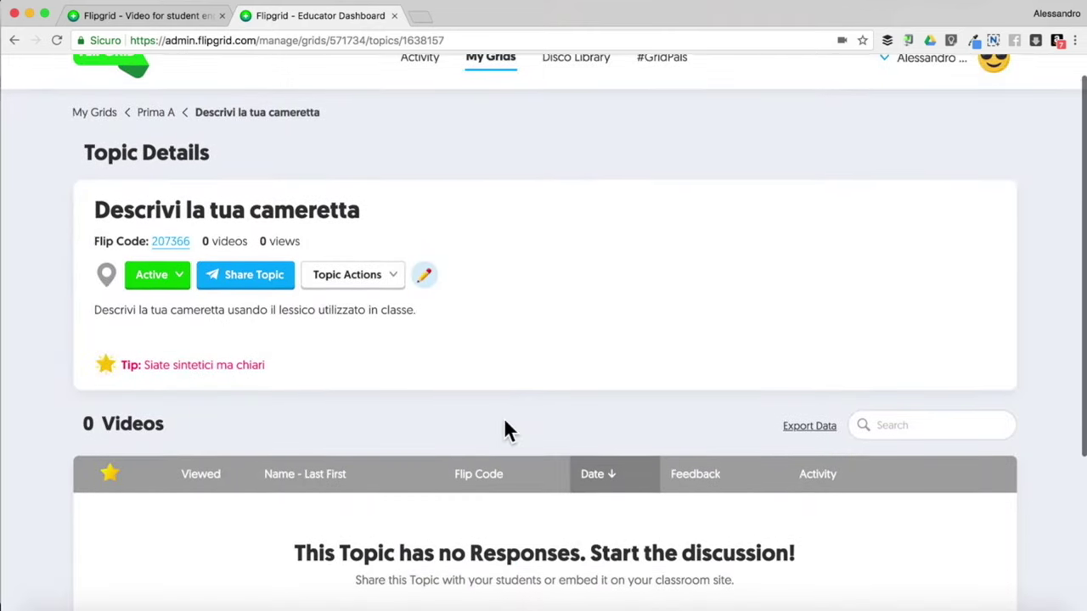
scroll(504, 429, down, 4)
scroll(504, 429, up, 5)
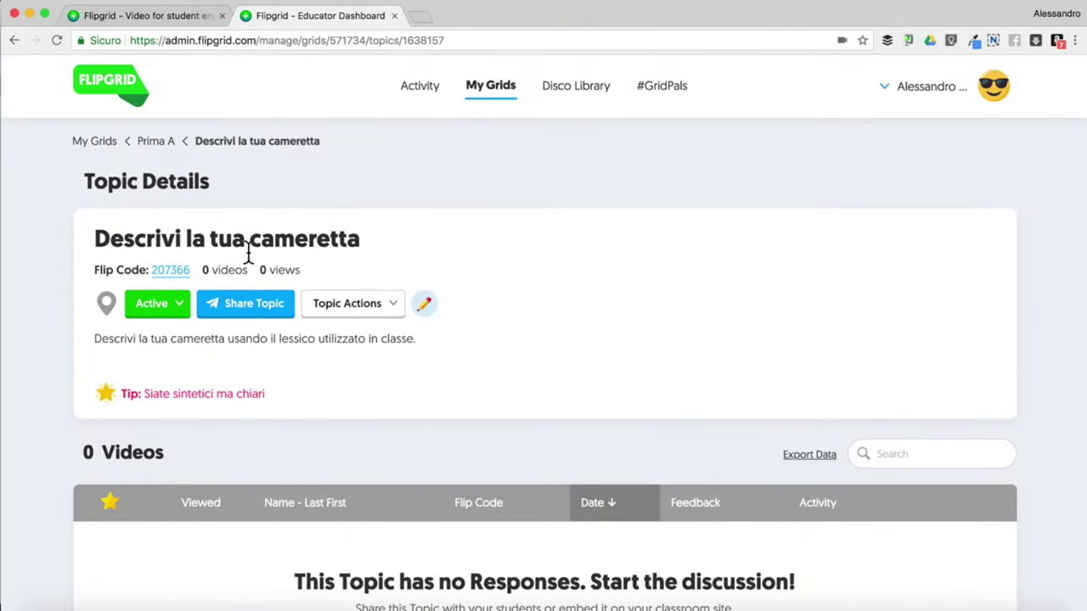
click(158, 142)
scroll(70, 371, down, 1)
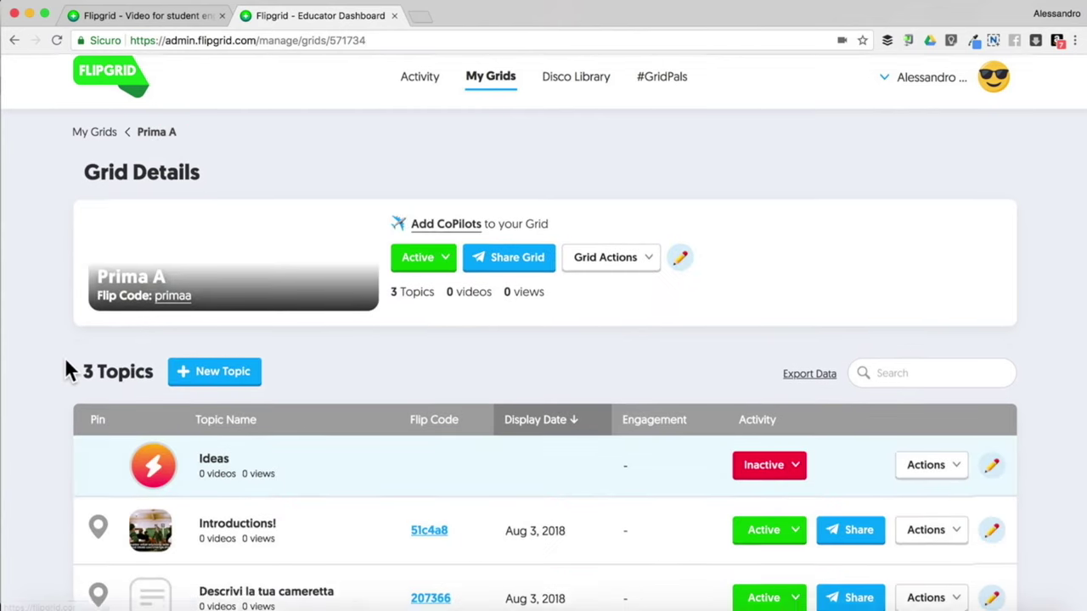
scroll(68, 368, down, 3)
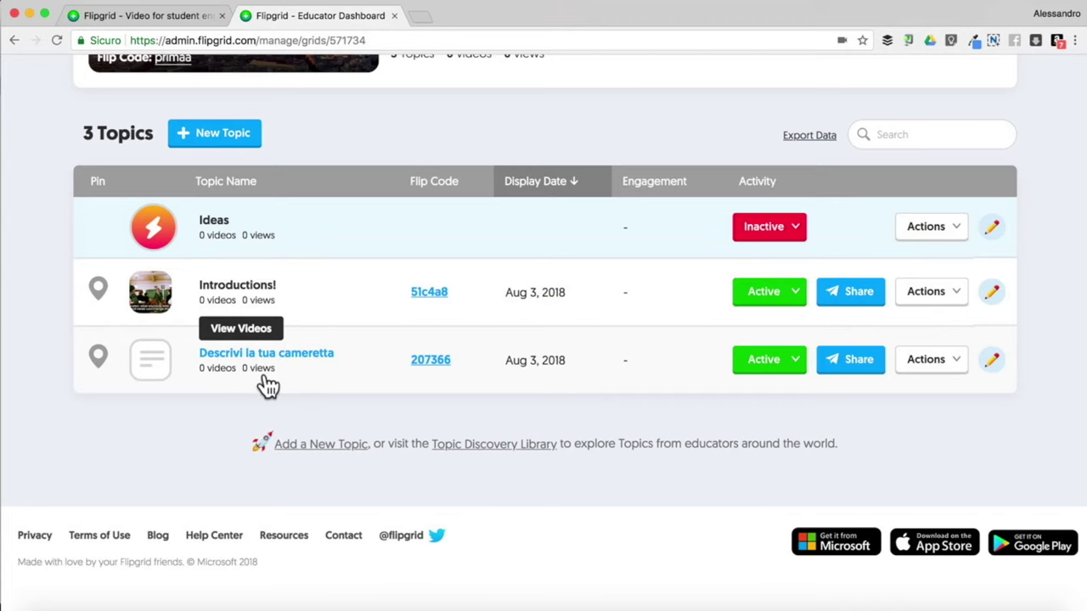
scroll(266, 385, up, 1)
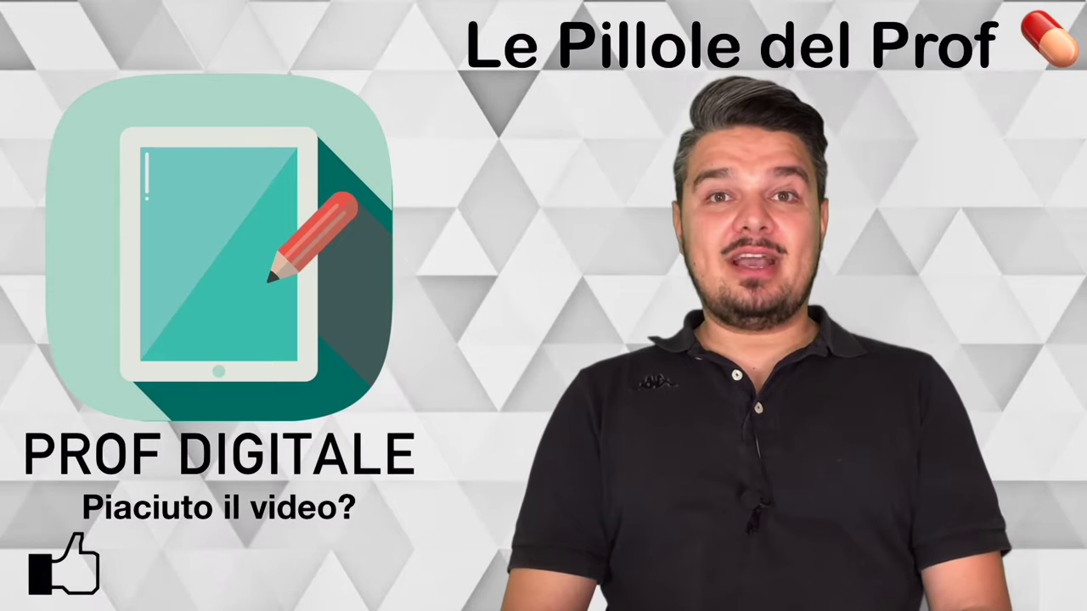